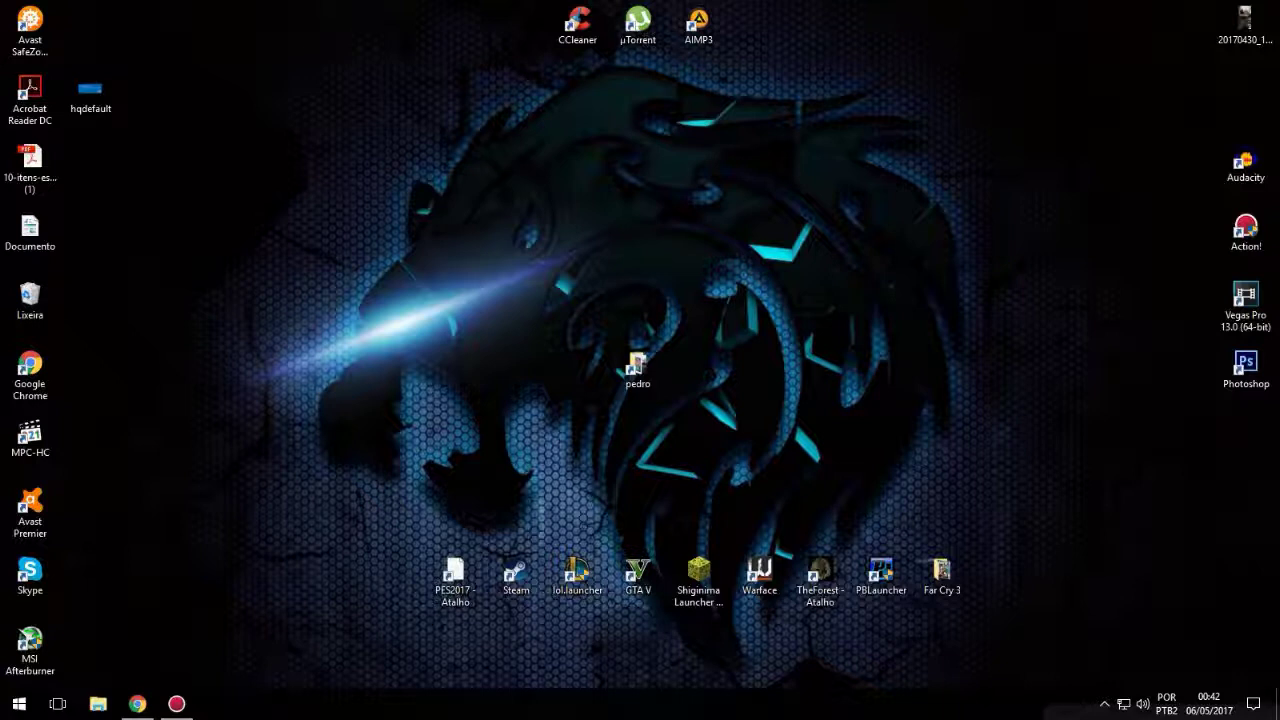
Empty the Lixeira (Recycle Bin), permanently deleting its items
right_click(24, 292)
click(70, 318)
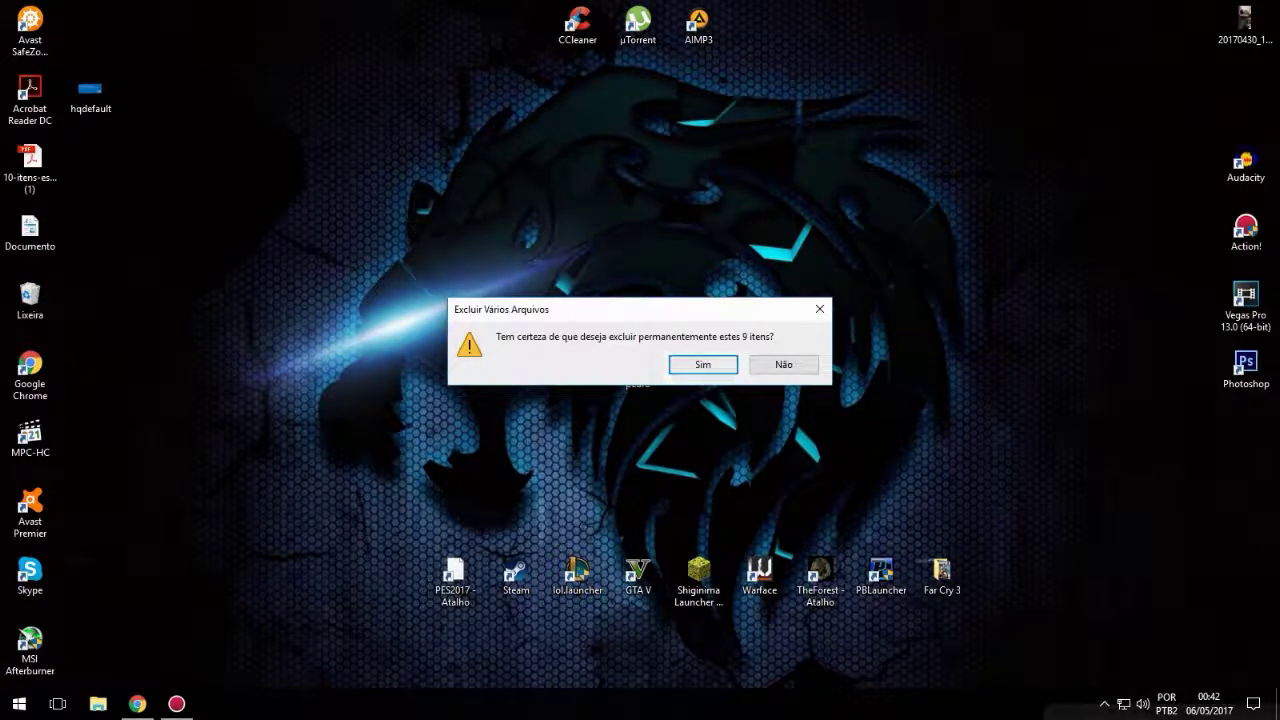
click(703, 365)
View the error message in the hqdefault image, close it, and place its icon beside Avast SafeZone on the refreshed desktop
drag(90, 92, 395, 231)
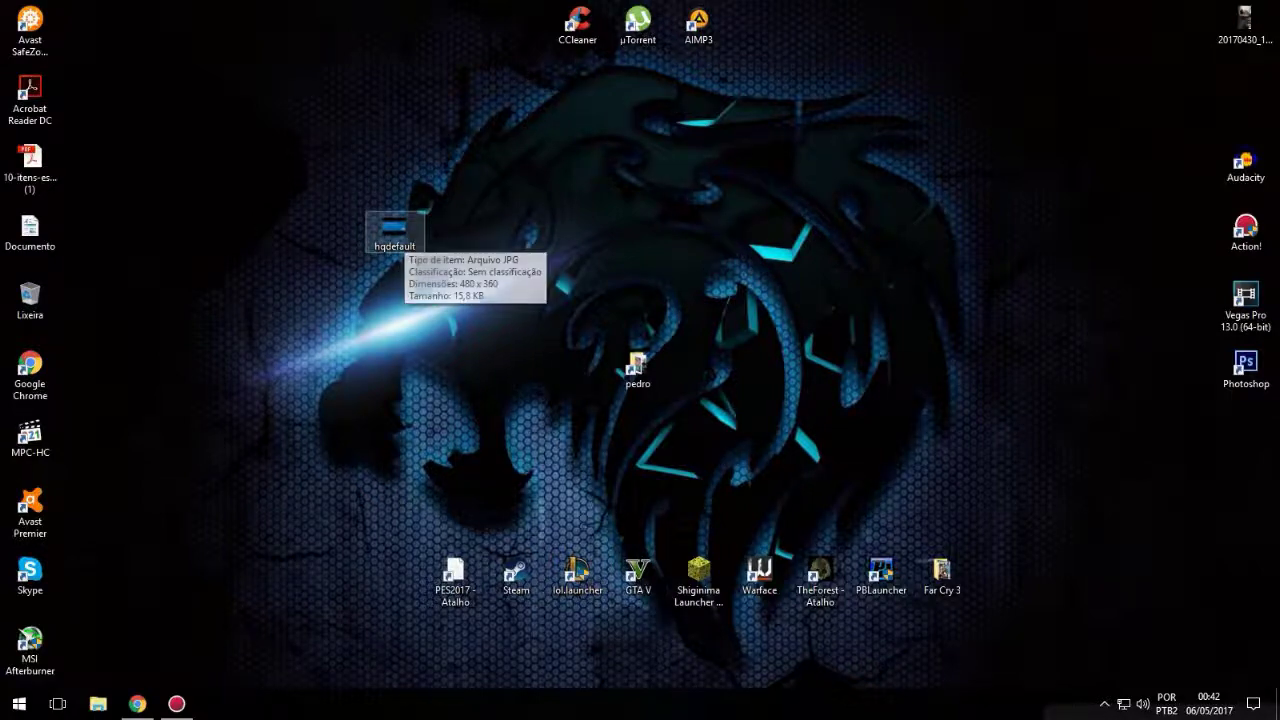
double_click(394, 232)
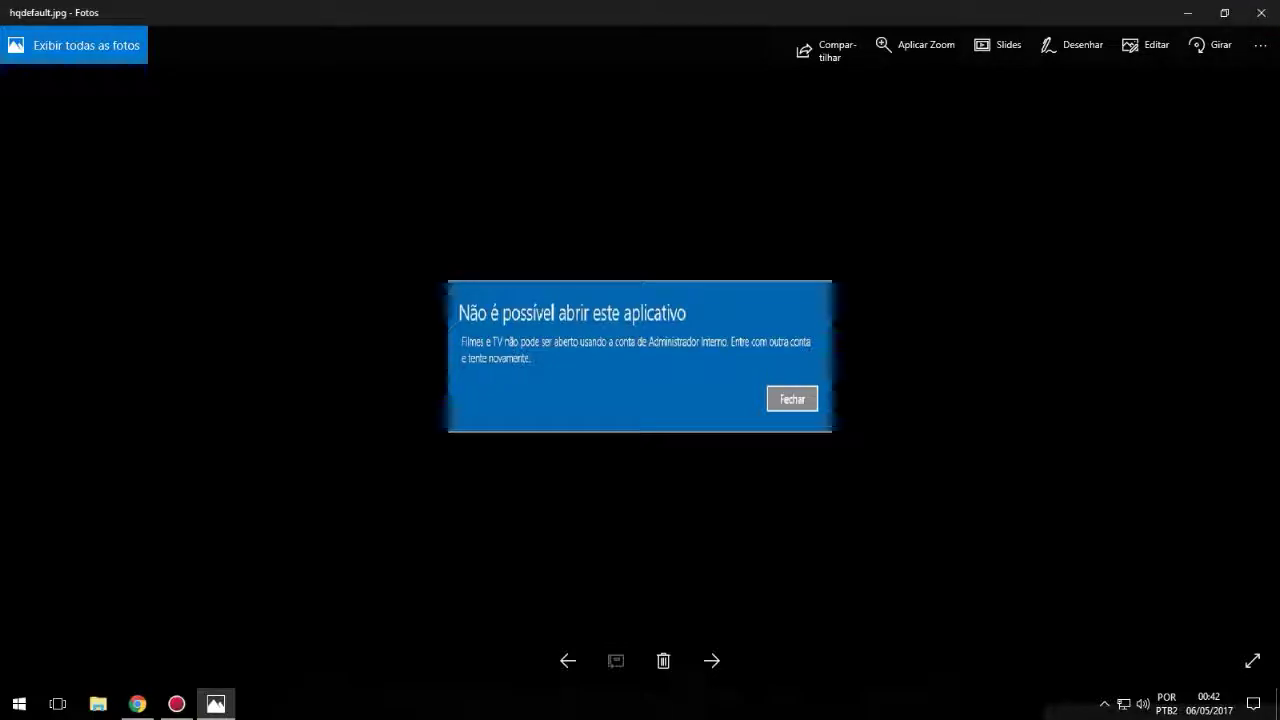
click(1261, 12)
drag(394, 232, 140, 25)
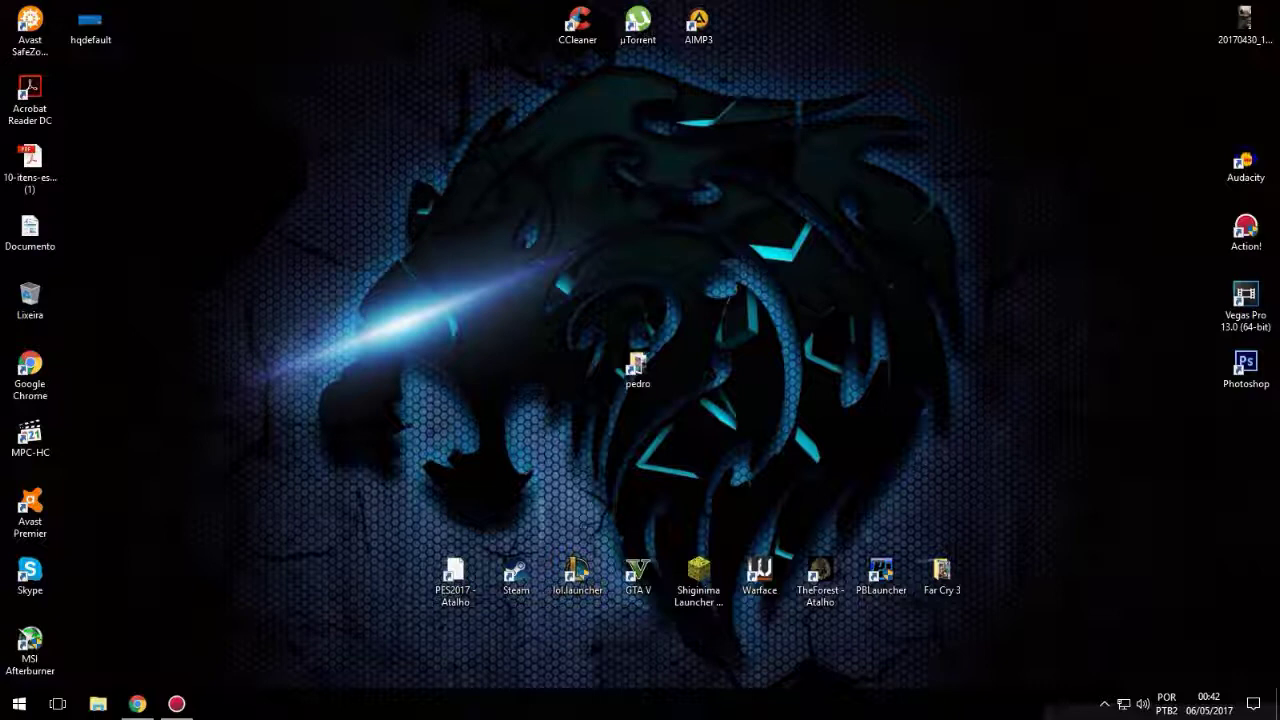
right_click(313, 226)
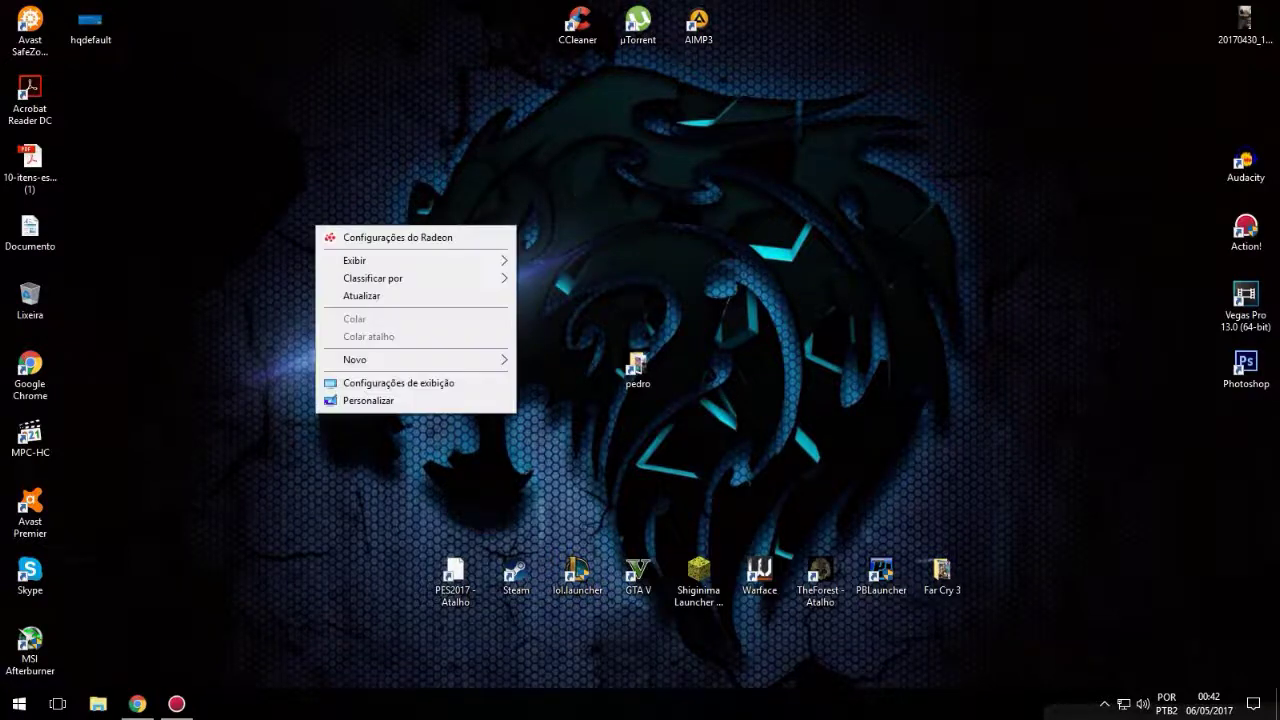
click(366, 296)
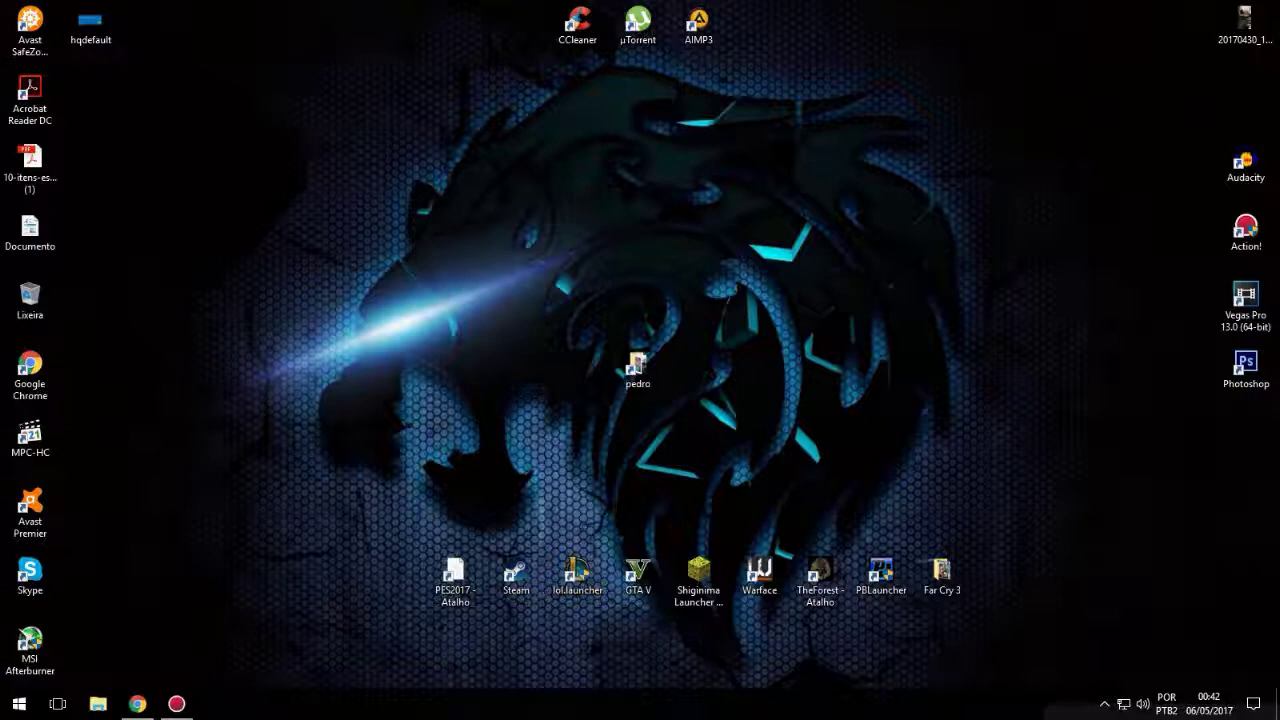
Launch the Registry Editor by running regedit from the Executar dialog, and allow it to make changes to the device
key(super+r)
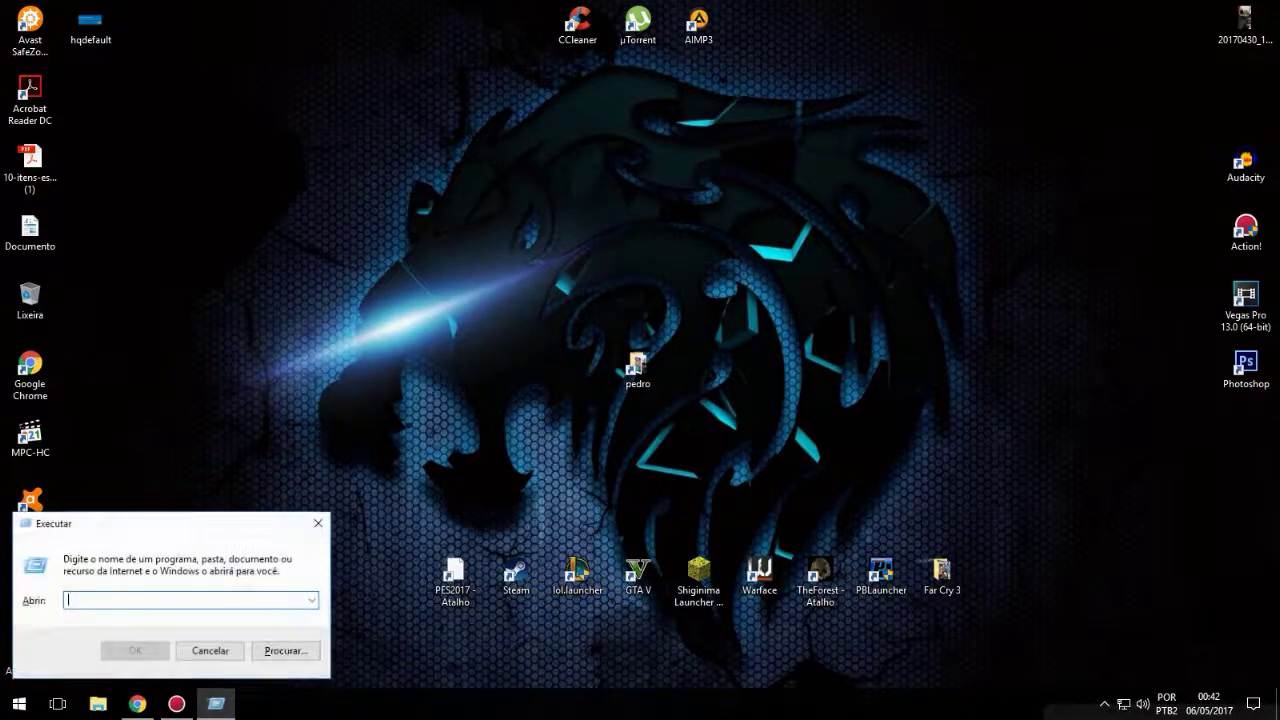
key(Escape)
key(super)
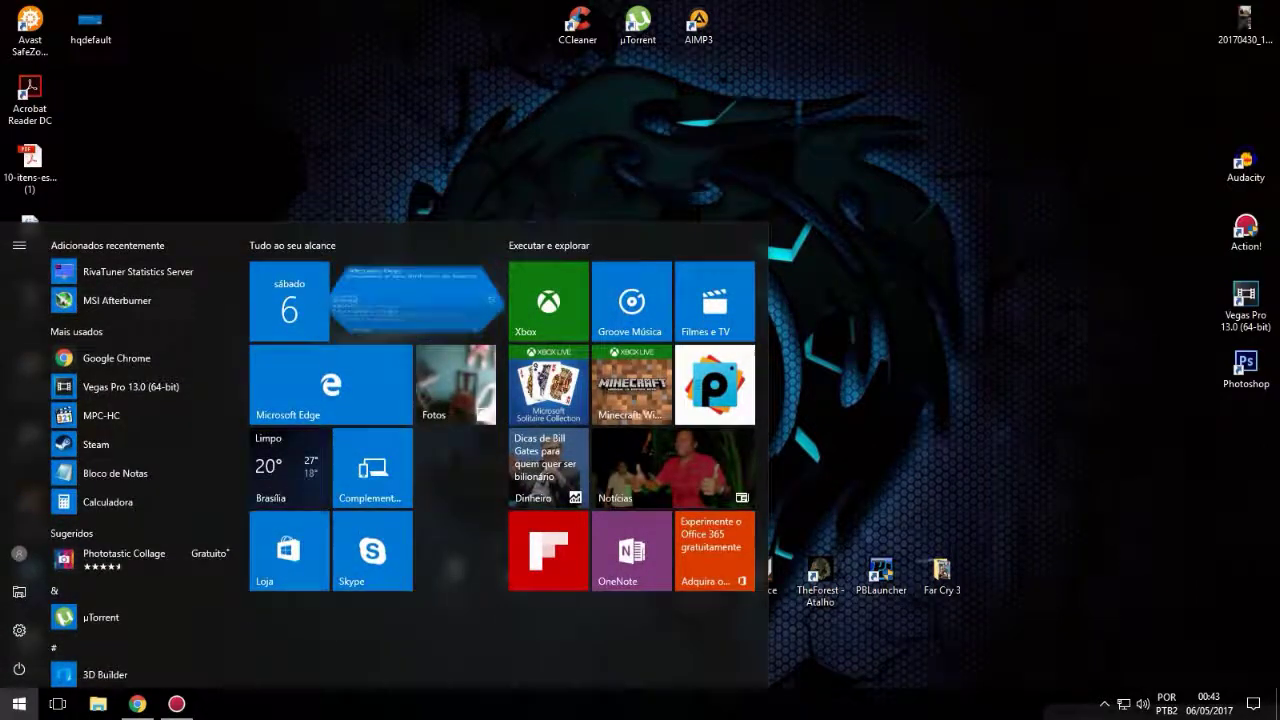
text(exe)
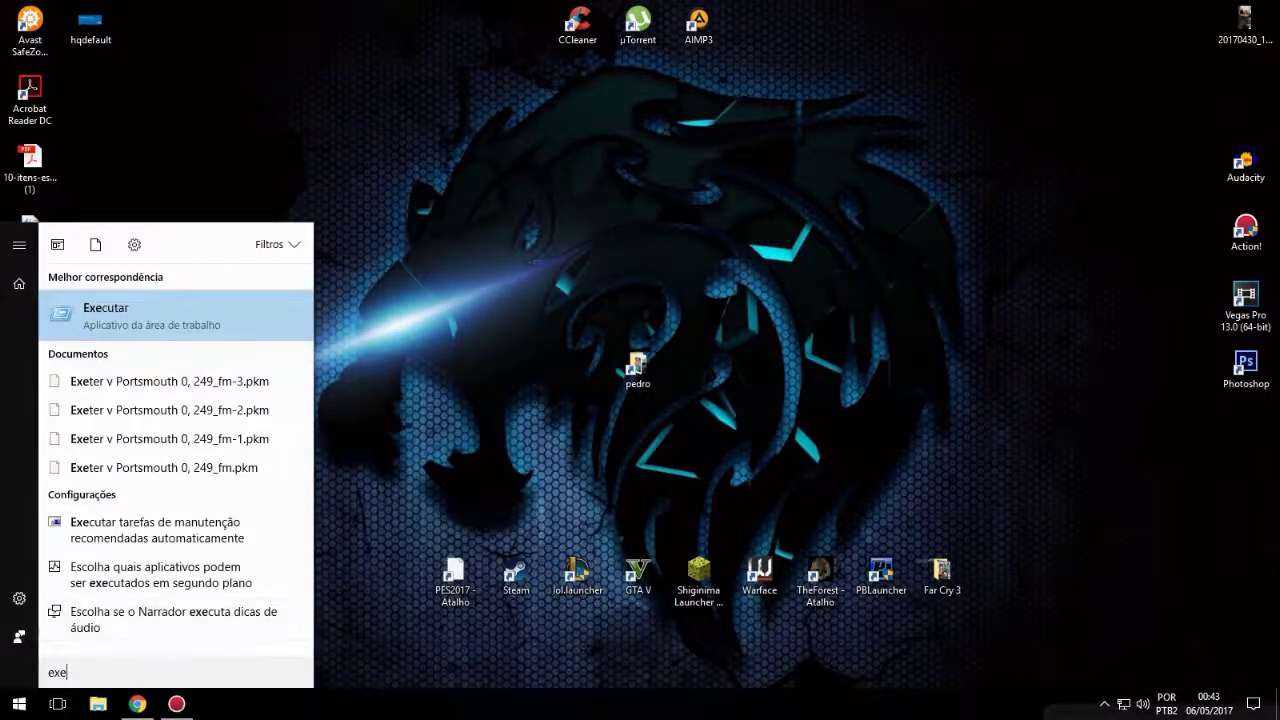
key(Return)
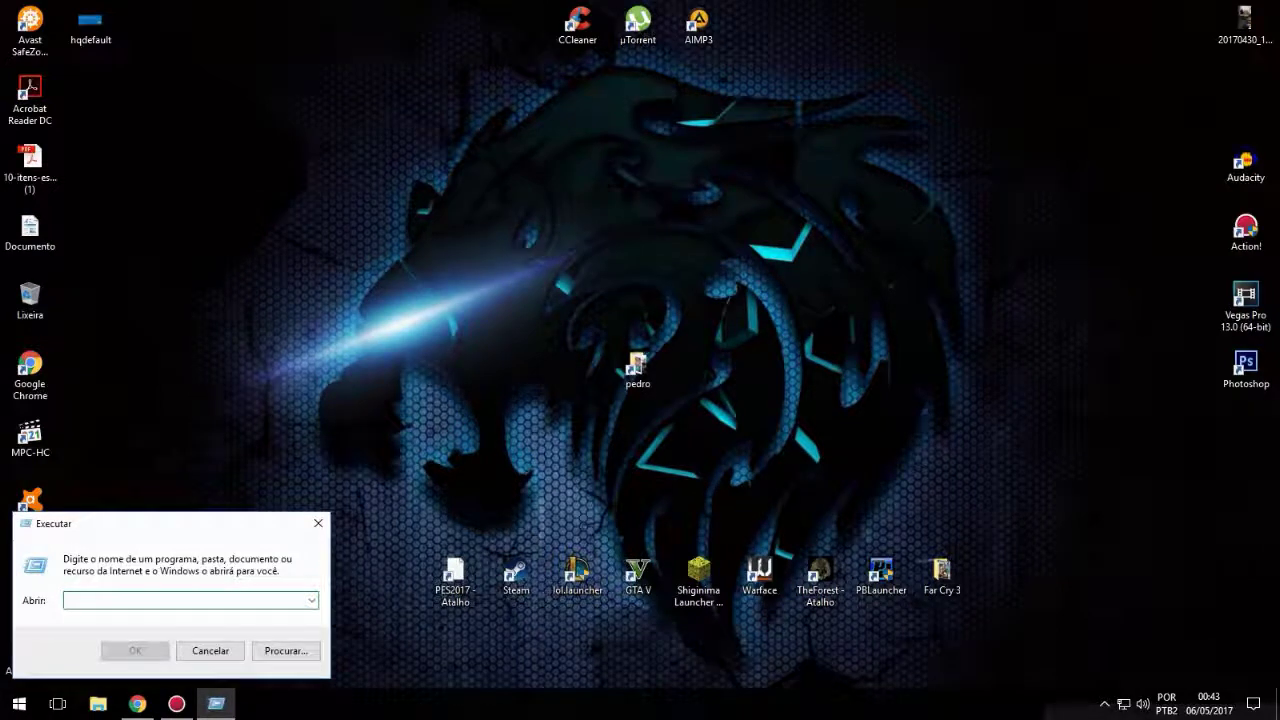
text(reg)
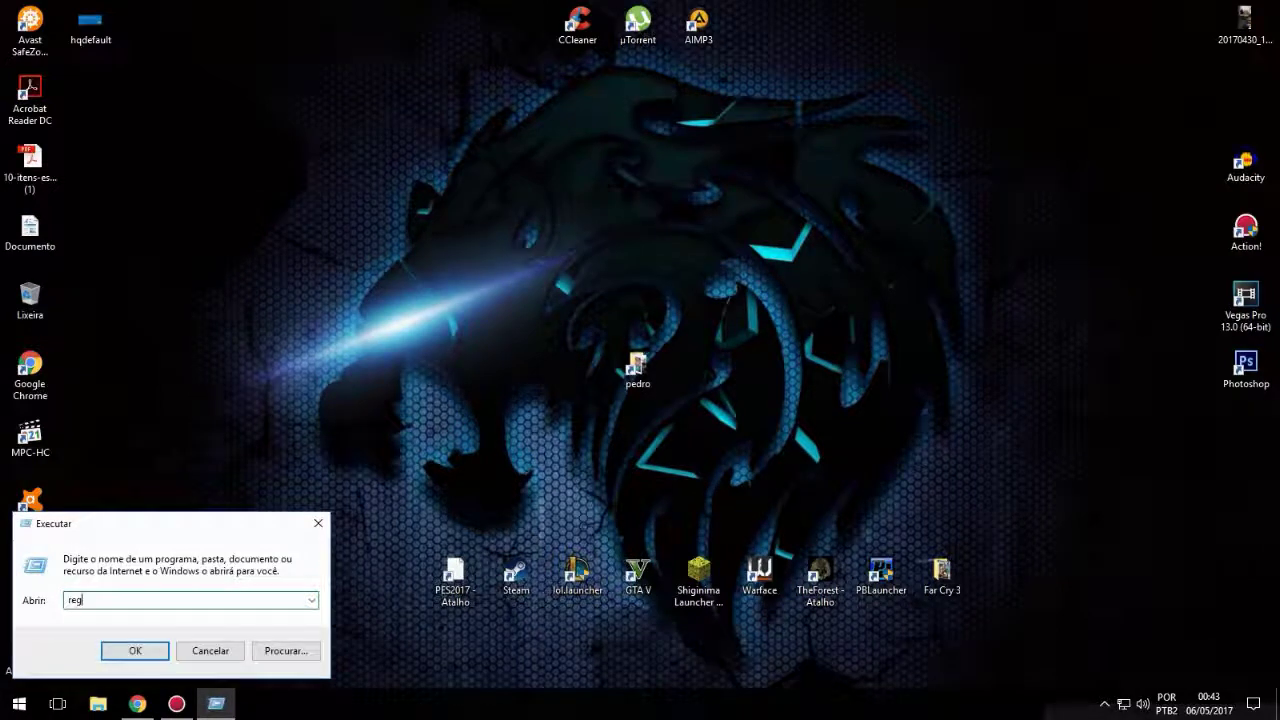
text(edit)
key(Return)
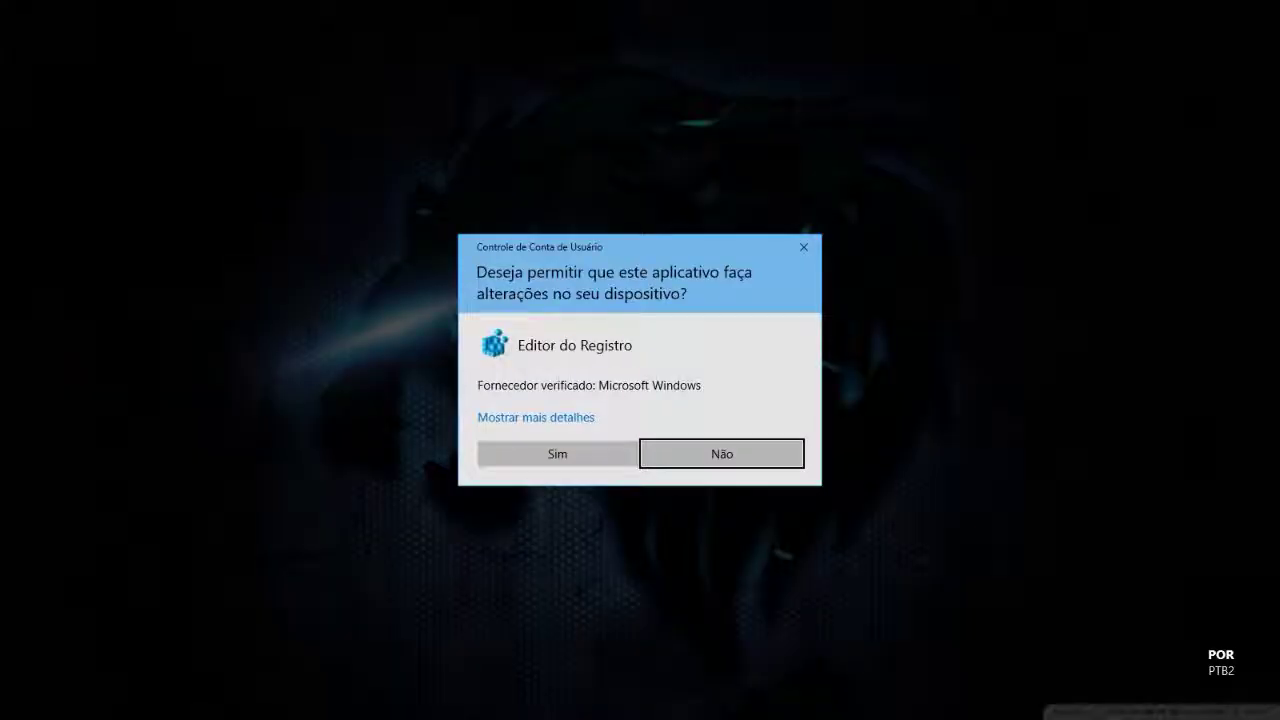
click(557, 454)
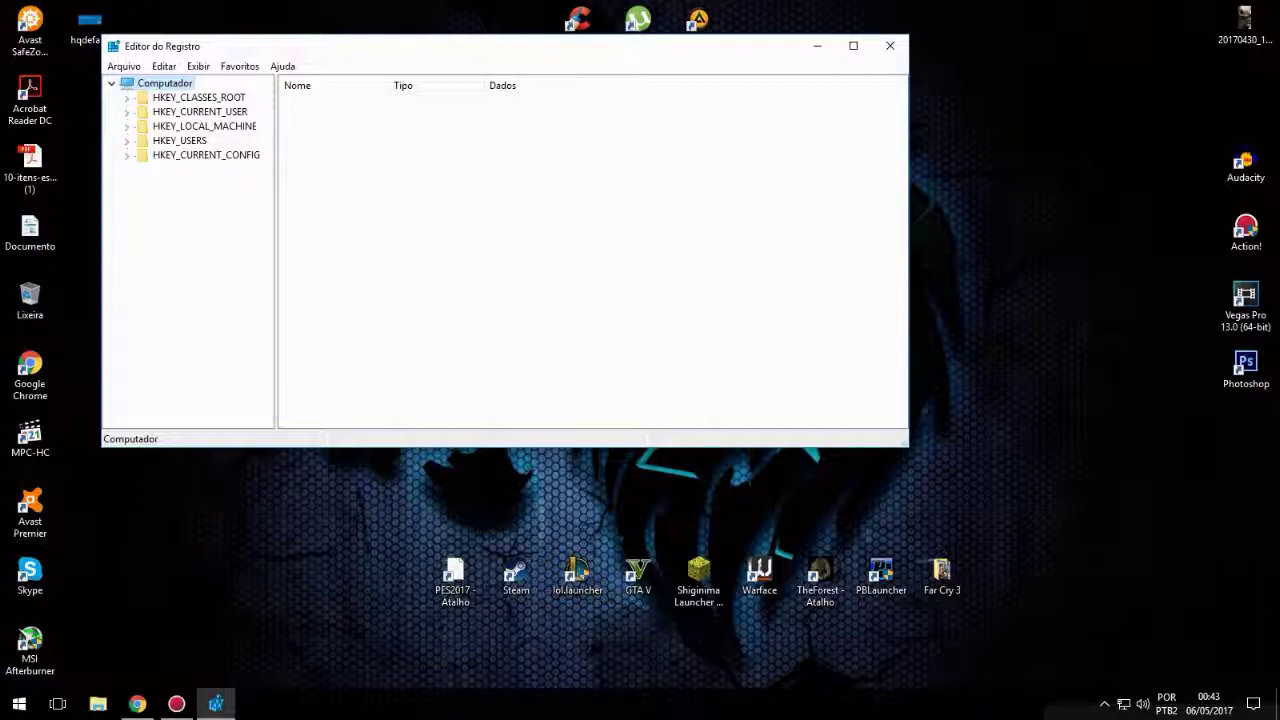
Expand the registry tree to HKEY_LOCAL_MACHINE\SOFTWARE\Microsoft
click(127, 127)
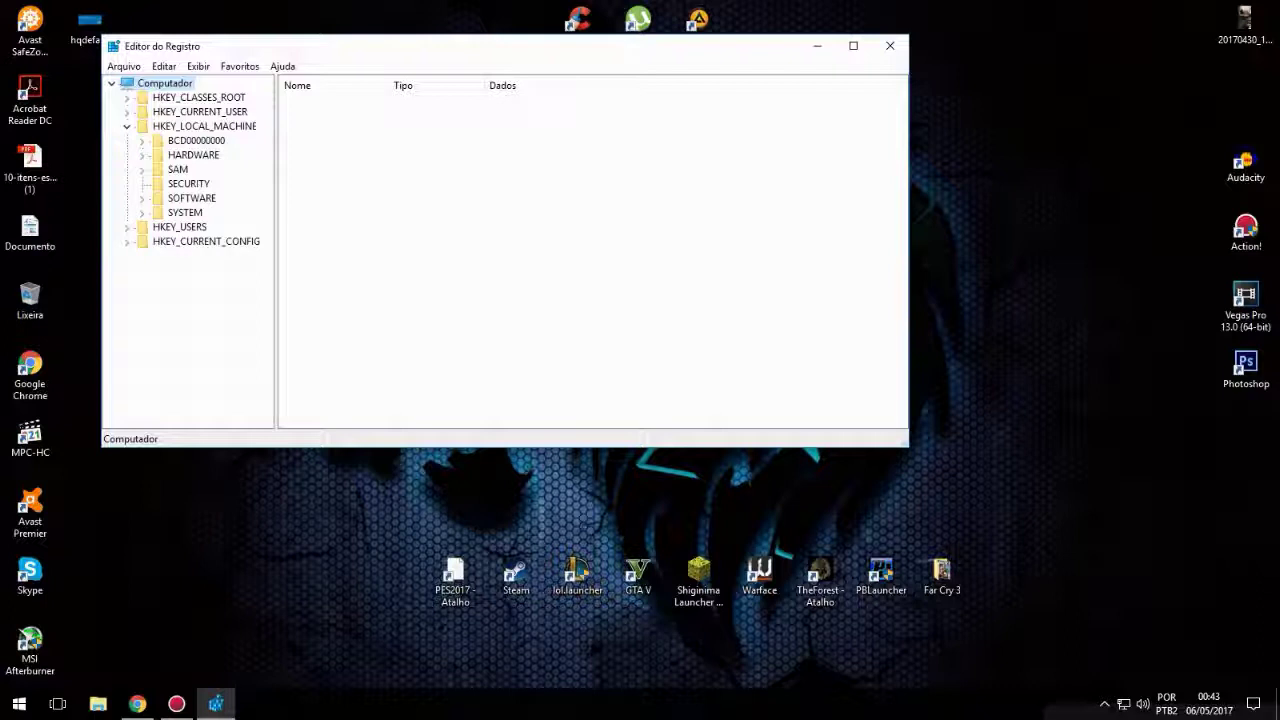
click(142, 199)
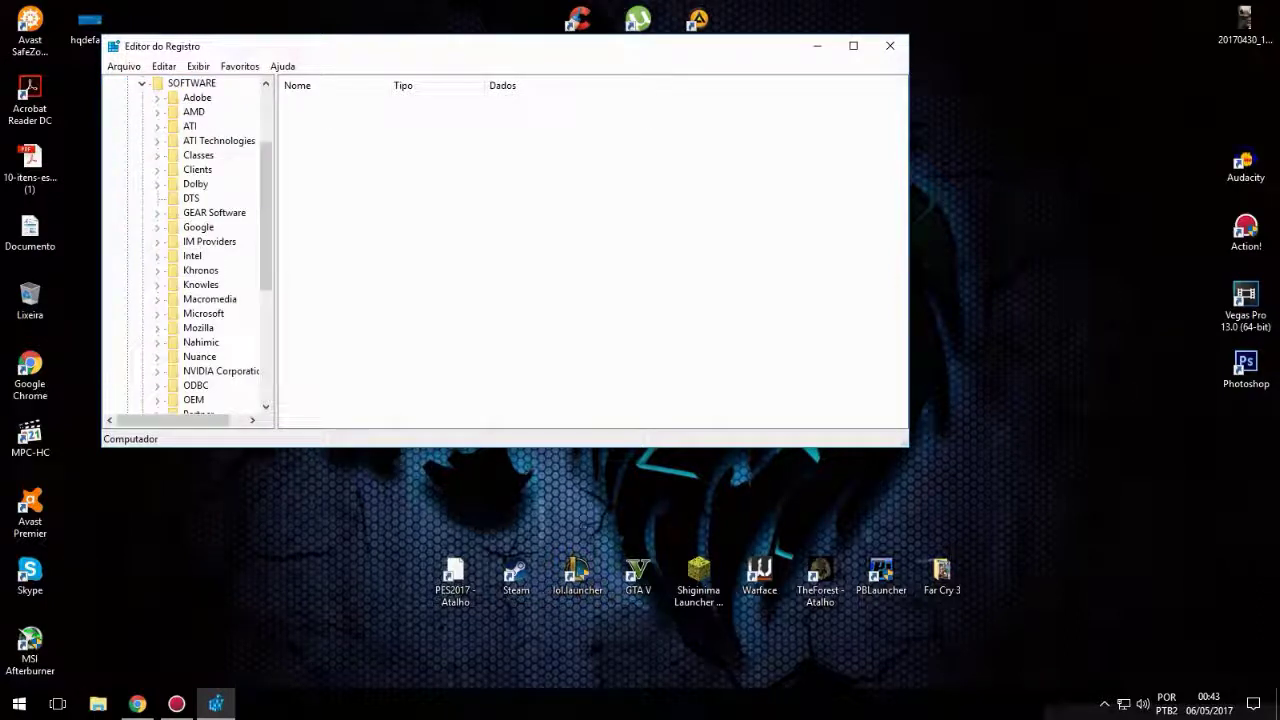
scroll(190, 270, down, 6)
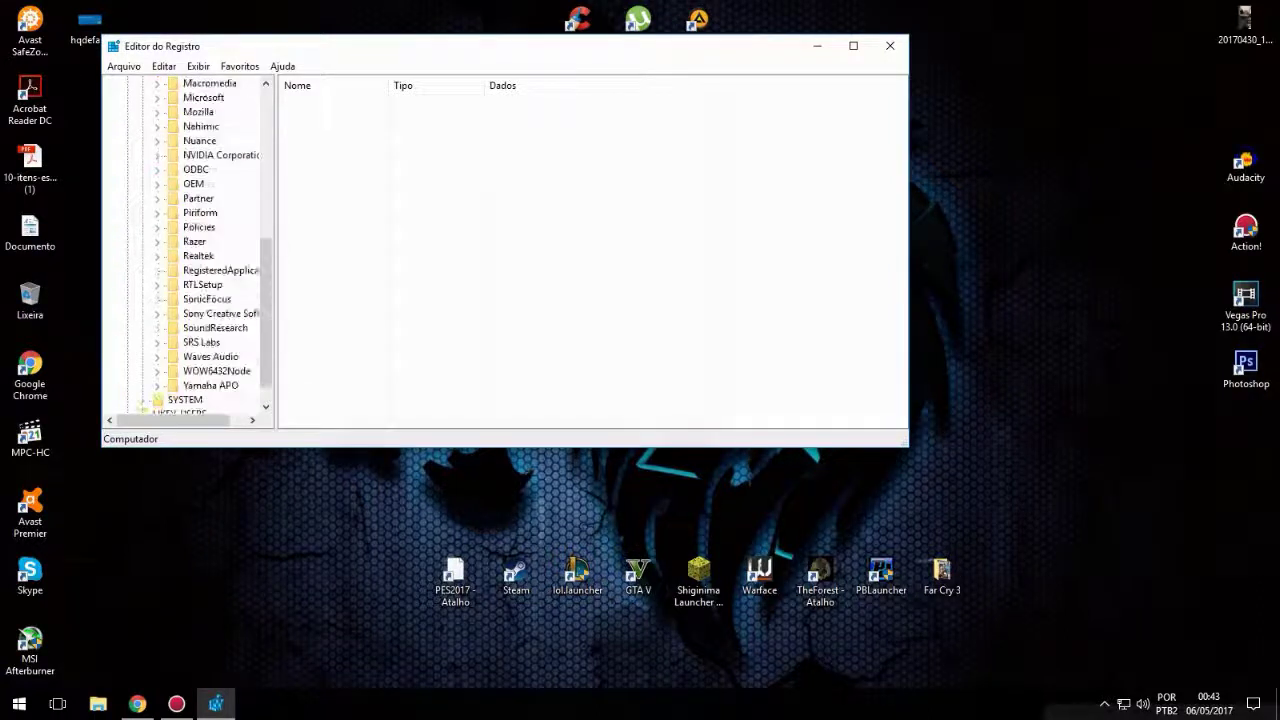
scroll(200, 270, up, 2)
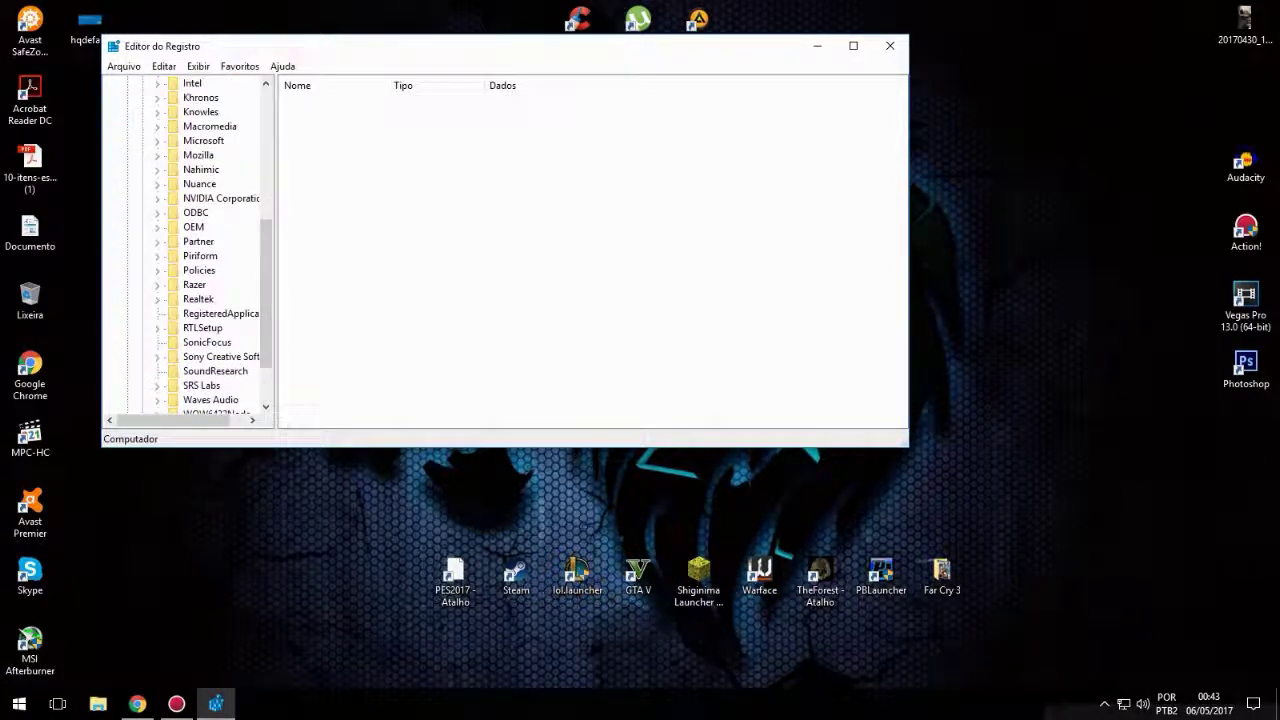
click(157, 141)
Under the Microsoft key, expand Windows and its CurrentVersion subkey
scroll(200, 200, down, 1)
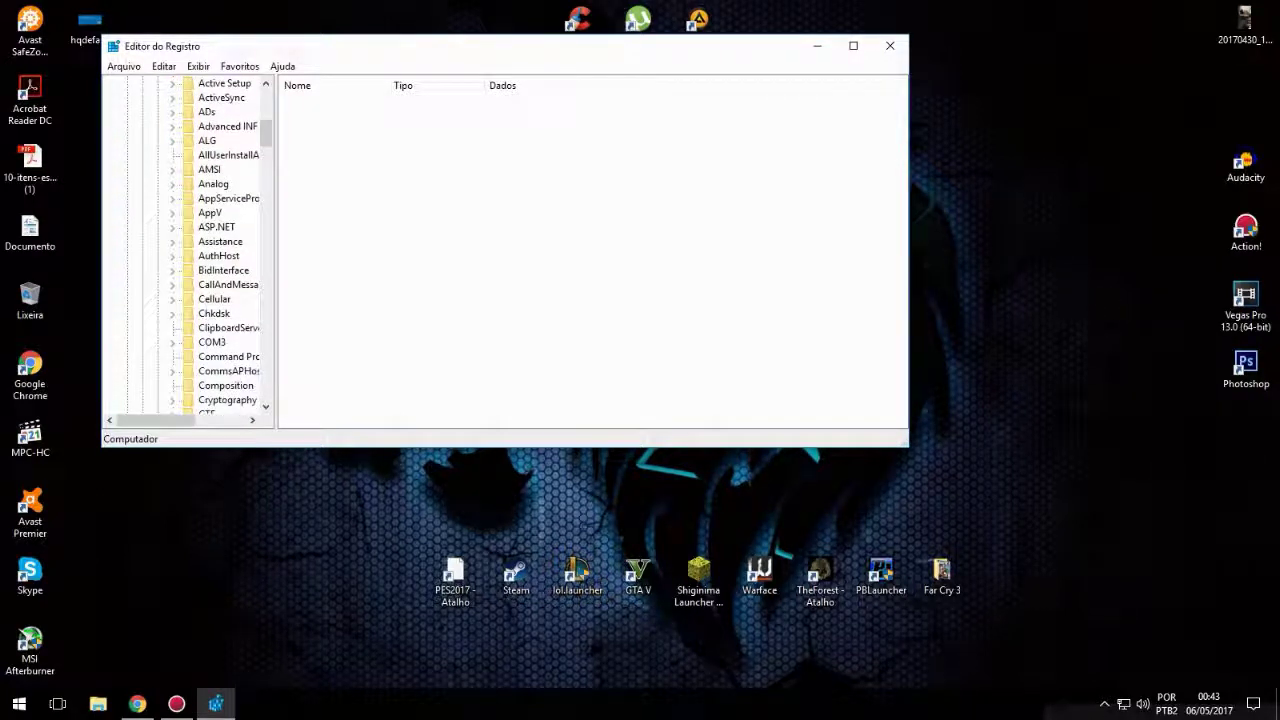
scroll(215, 240, down, 20)
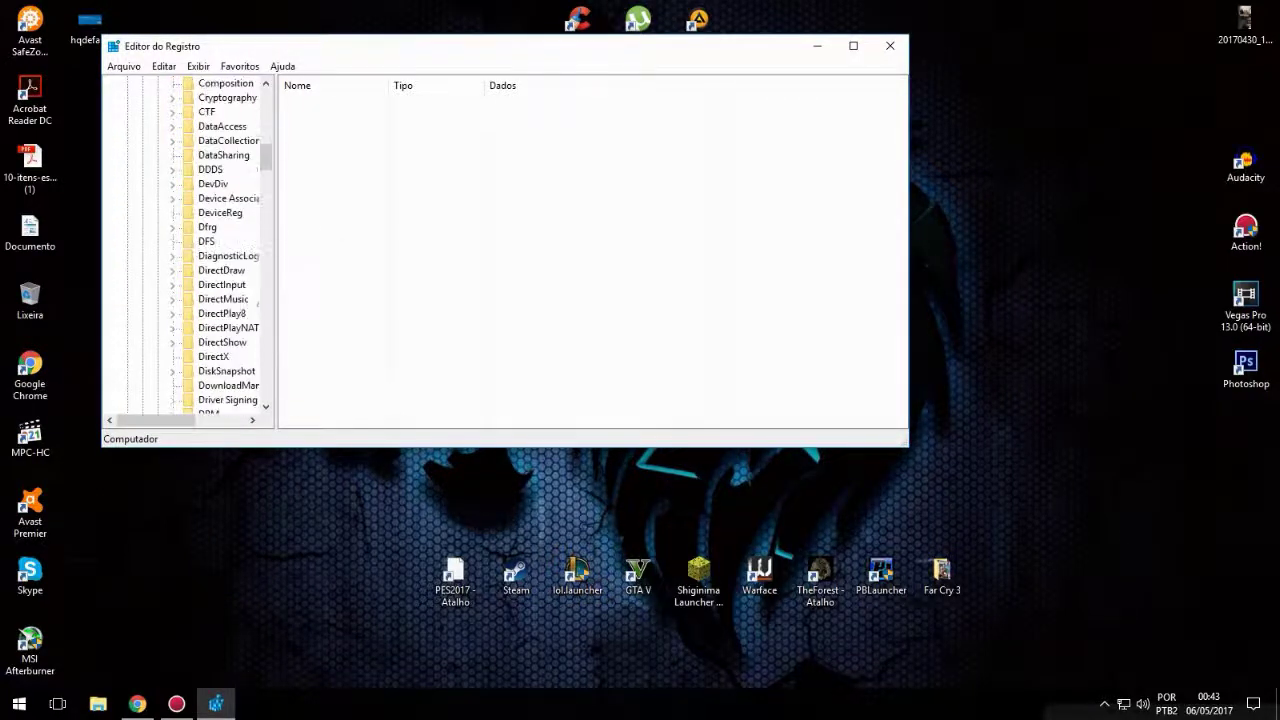
scroll(240, 242, down, 13)
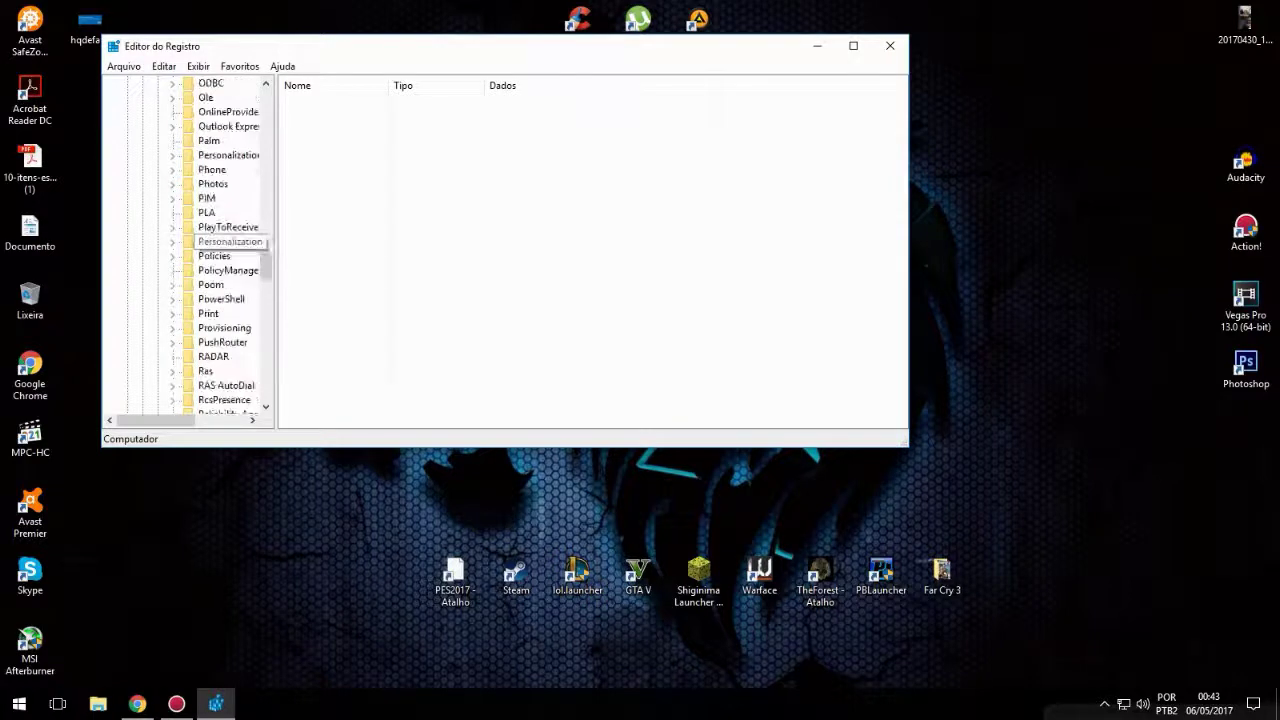
scroll(240, 242, down, 10)
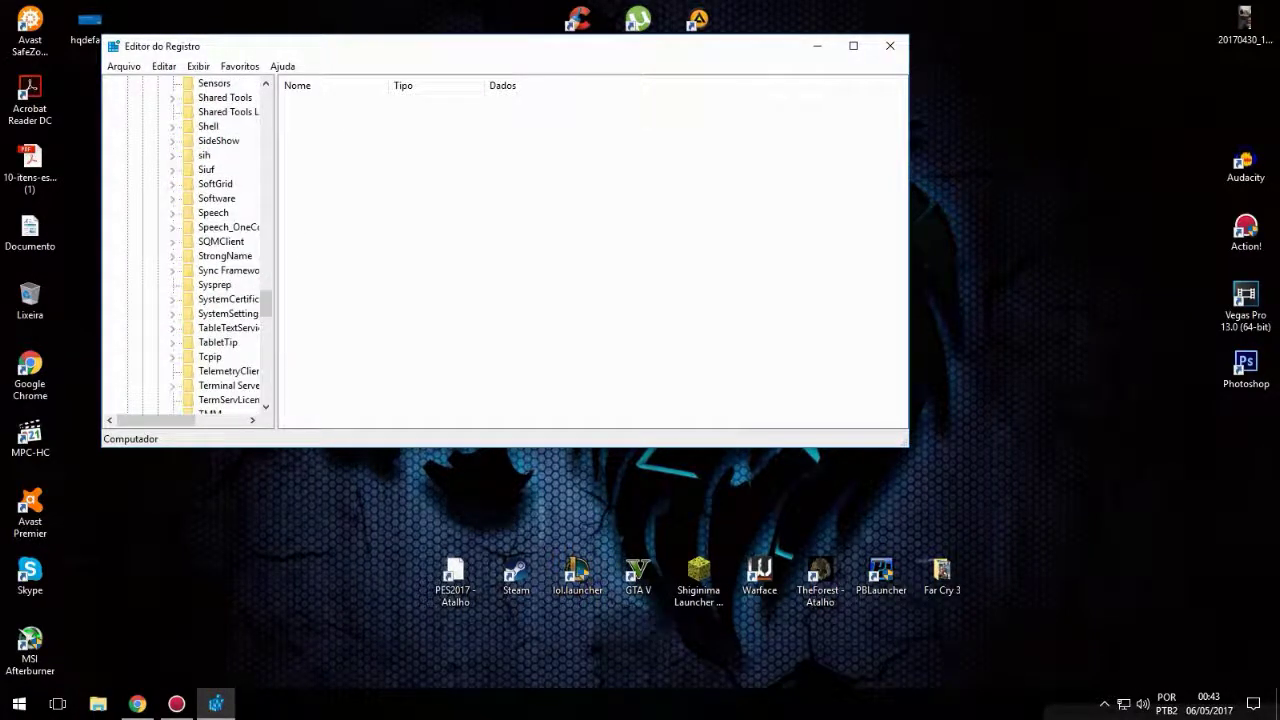
scroll(215, 245, down, 3)
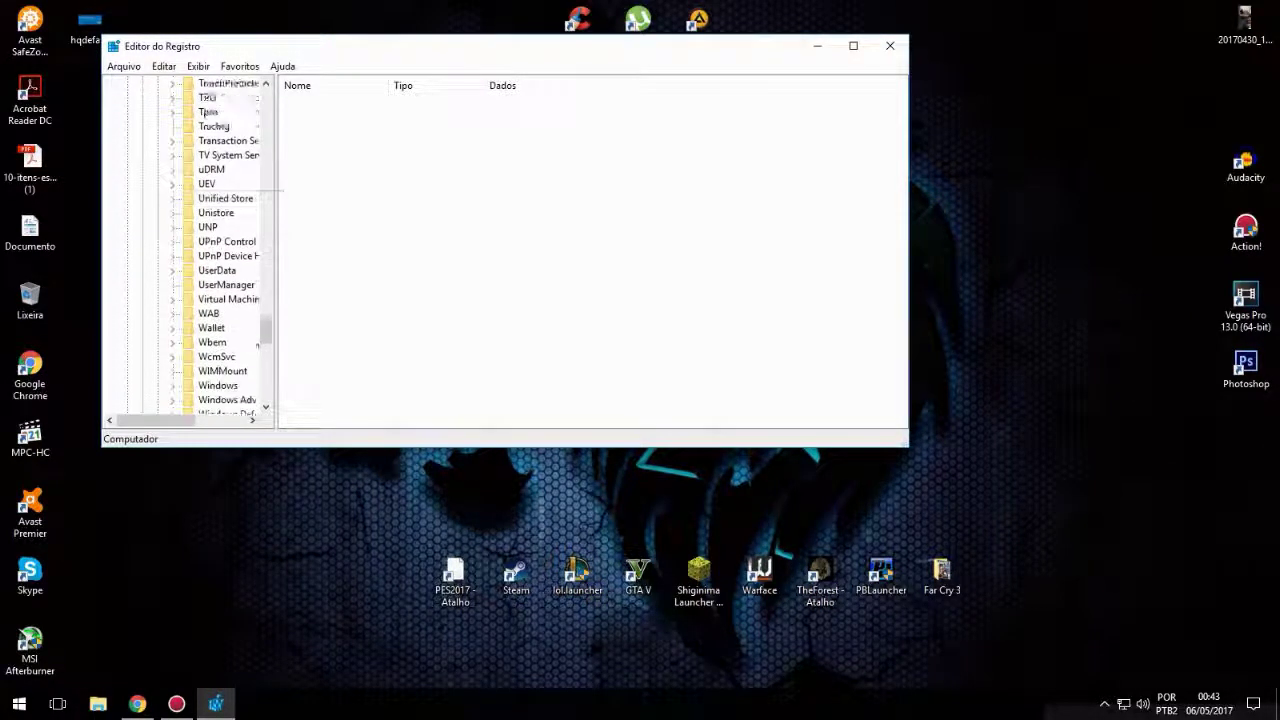
drag(160, 421, 179, 421)
click(136, 299)
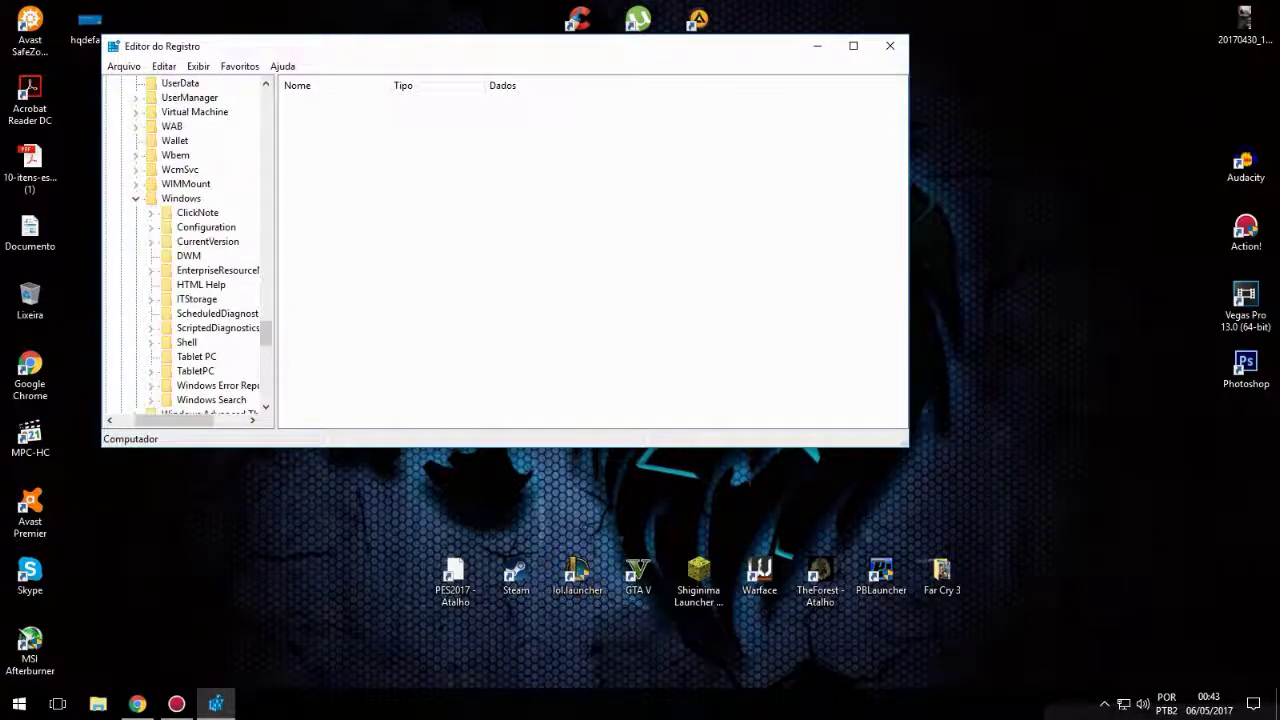
scroll(220, 342, down, 1)
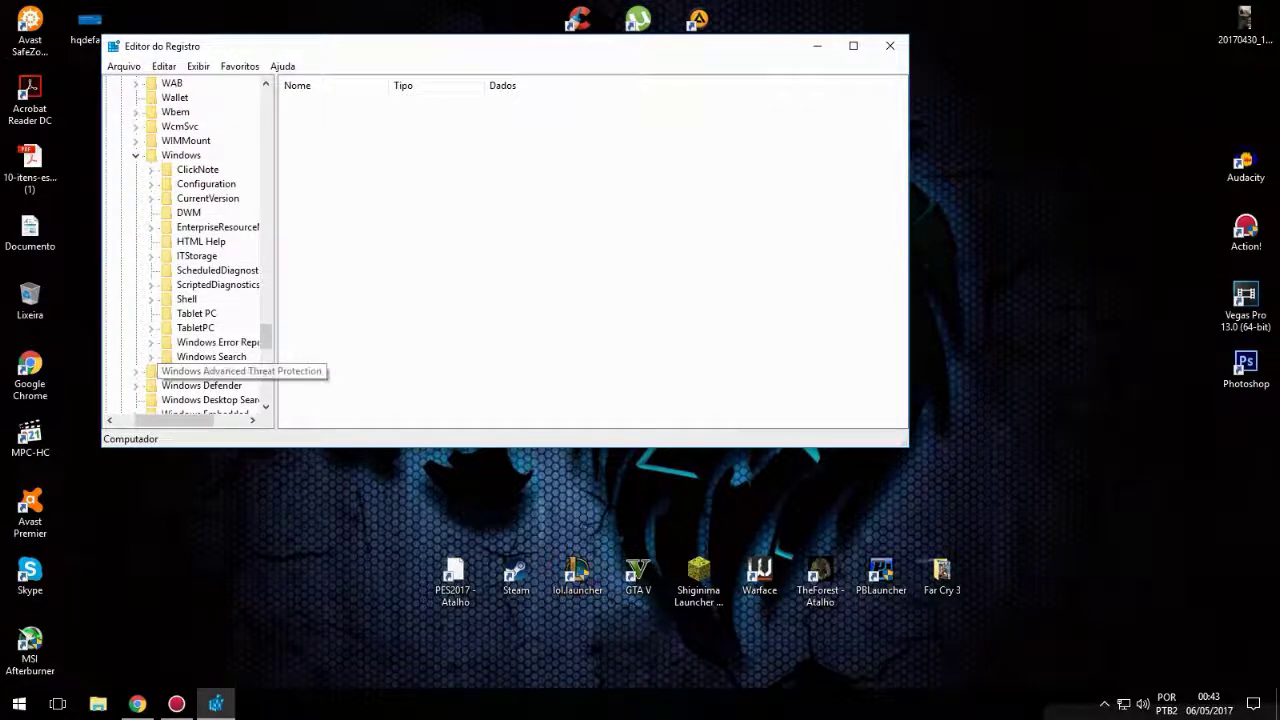
click(208, 198)
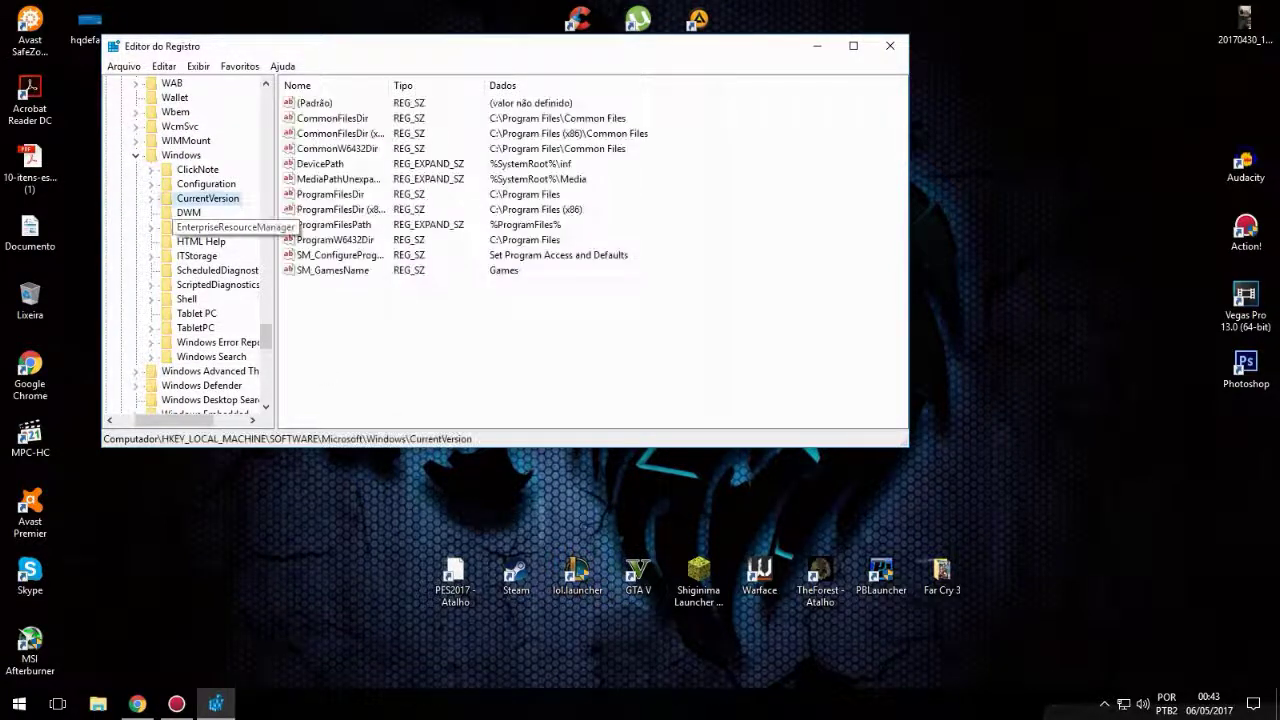
click(151, 199)
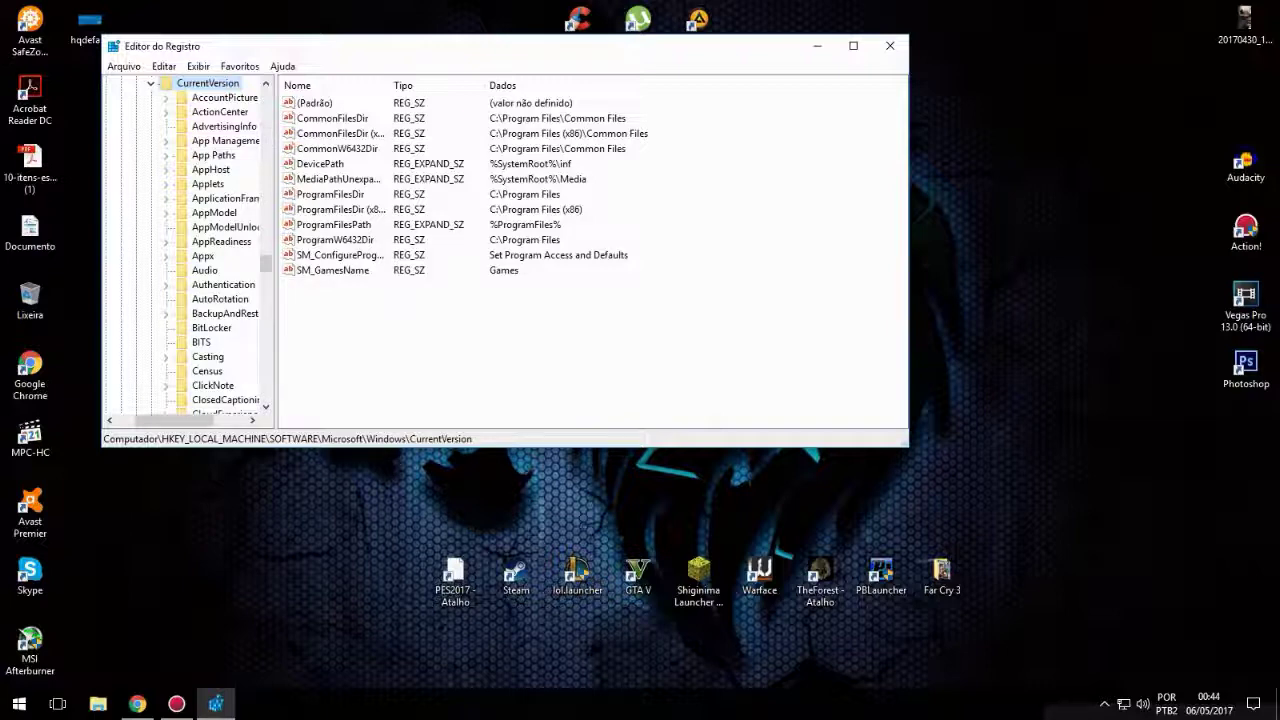
Under CurrentVersion, expand Policies and open its System subkey
scroll(218, 256, down, 6)
scroll(213, 256, down, 15)
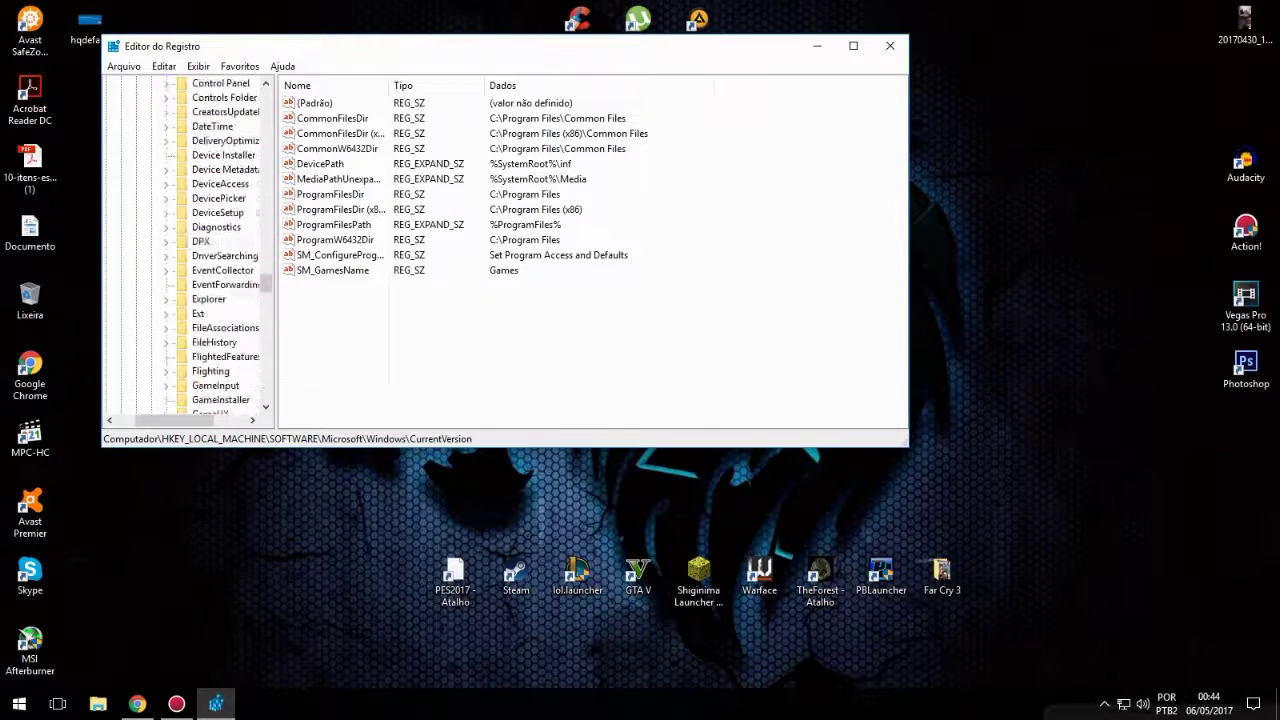
scroll(215, 256, down, 2)
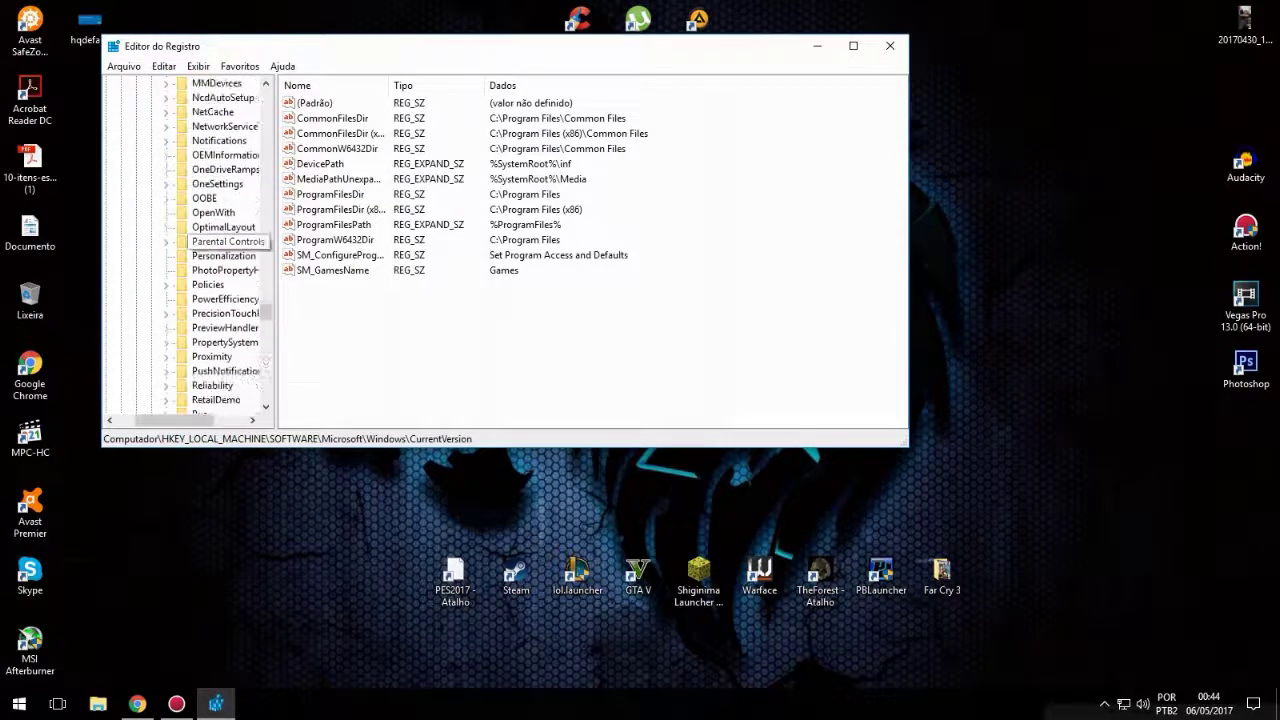
click(167, 285)
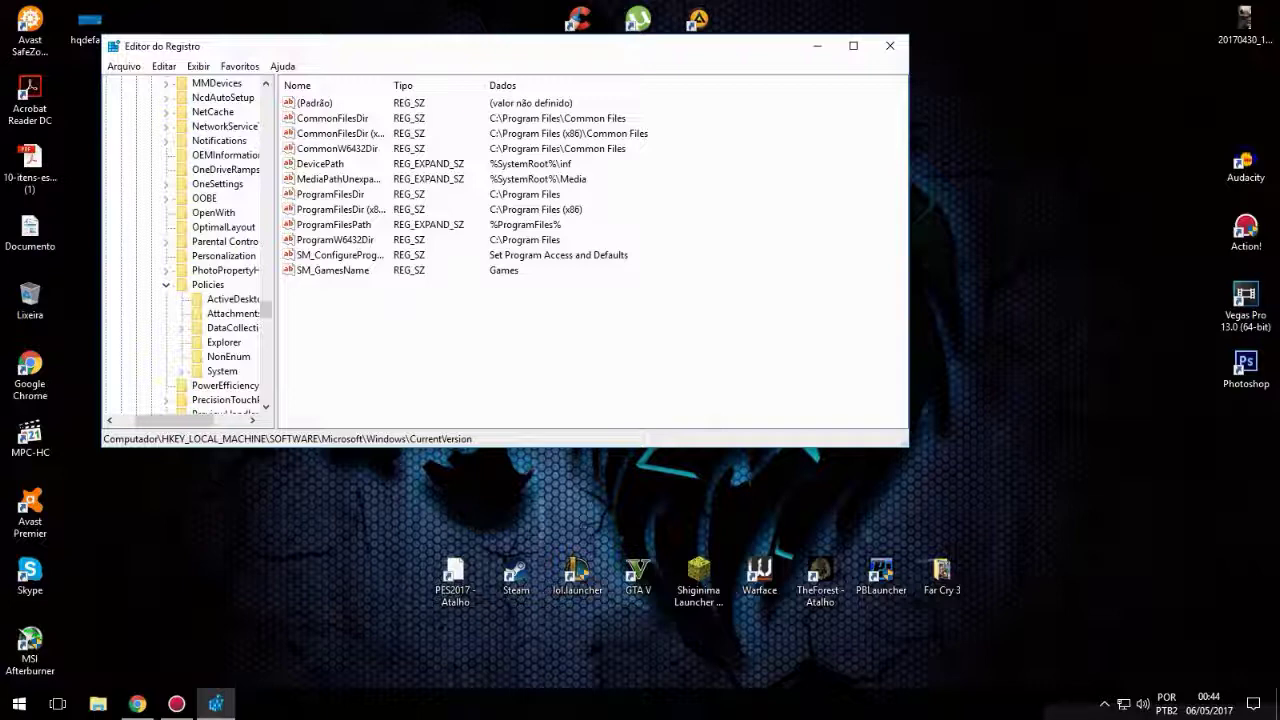
click(222, 371)
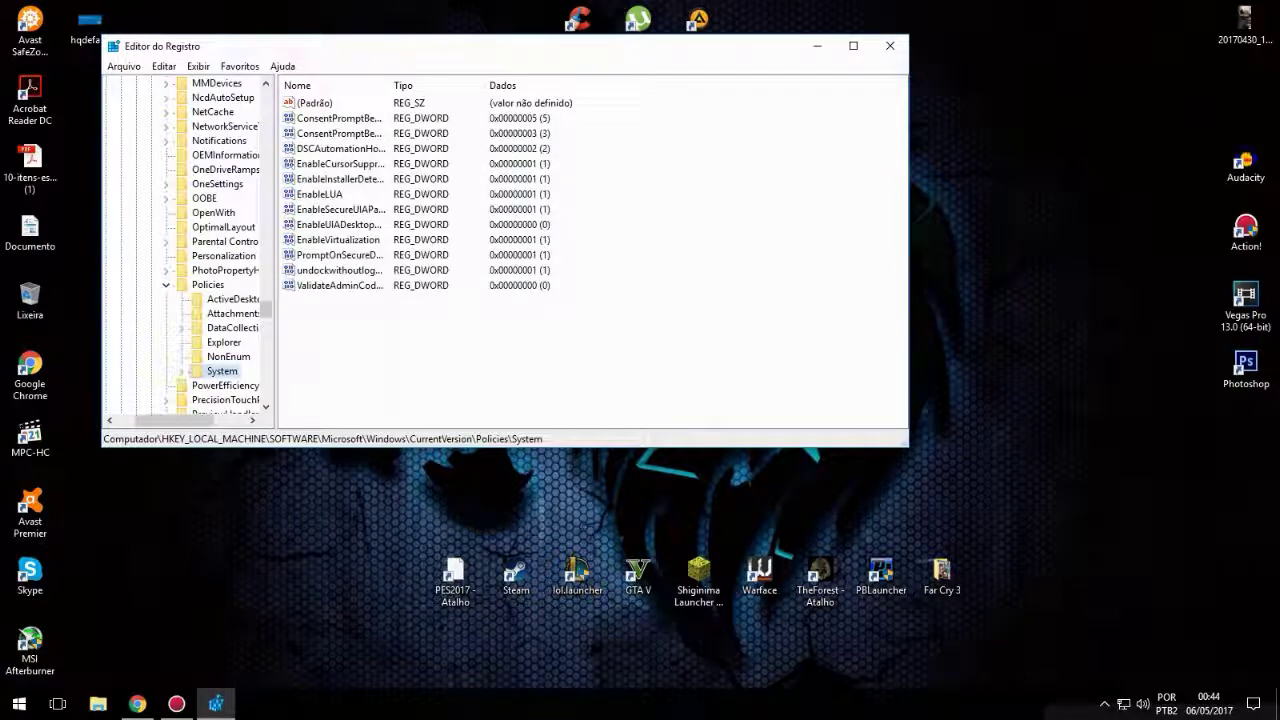
double_click(222, 371)
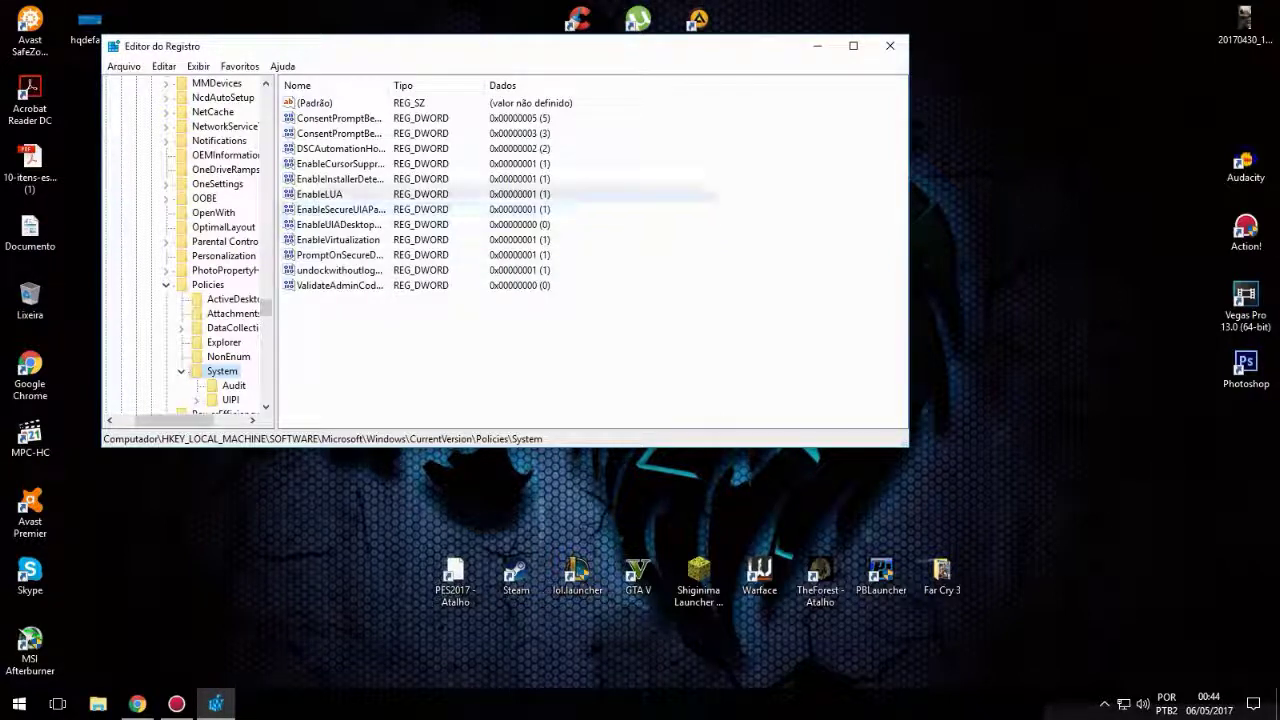
Set the EnableLUA value data to 1 with hexadecimal base, and reopen its edit dialog to check the entry
click(320, 194)
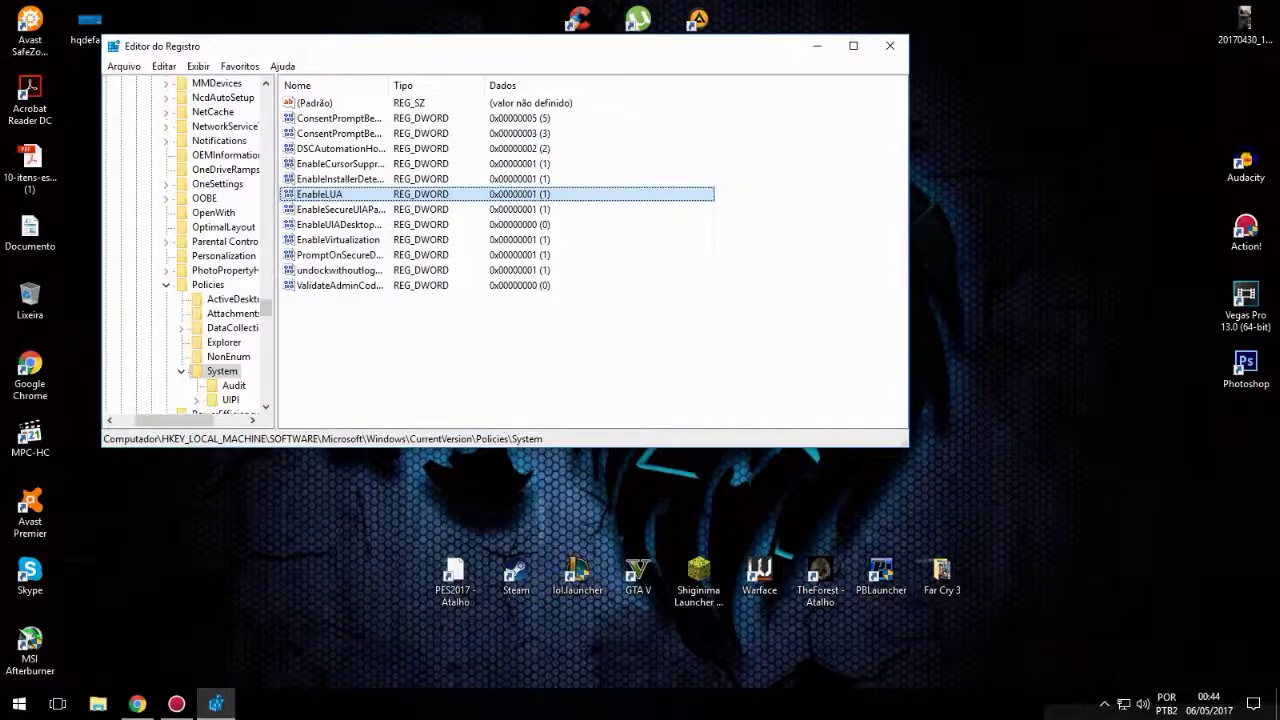
key(Return)
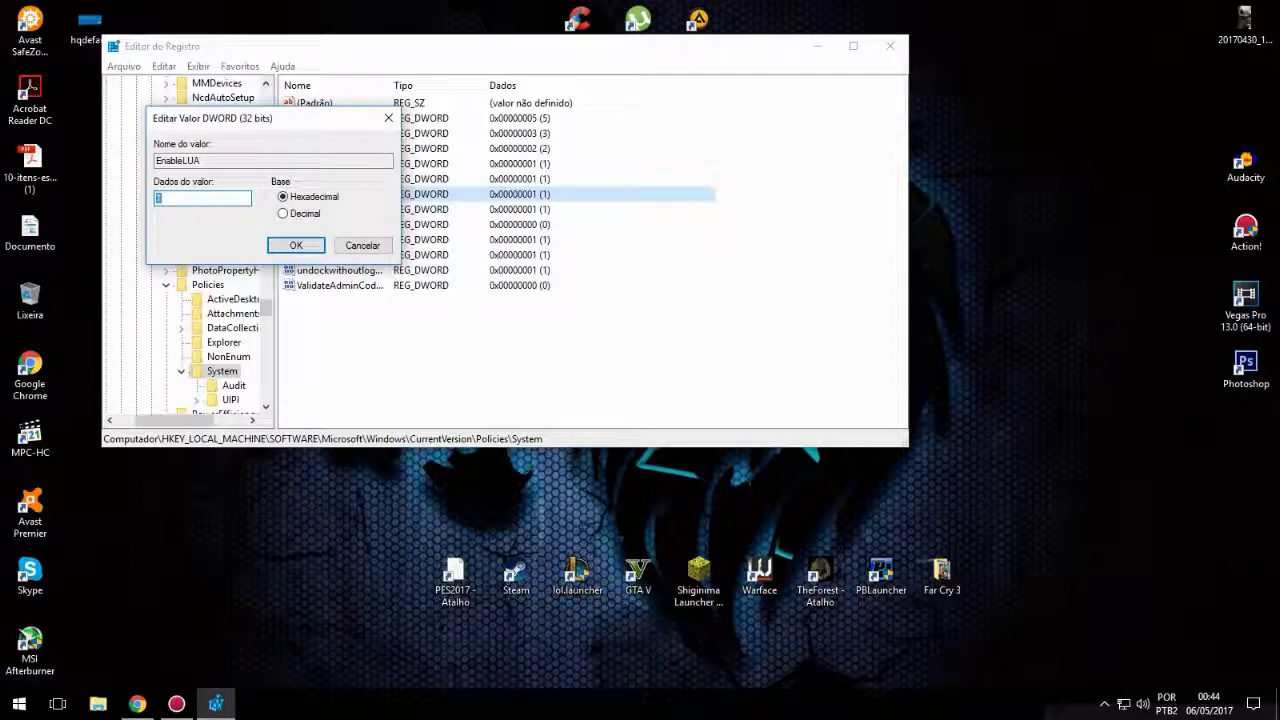
text(1)
click(296, 245)
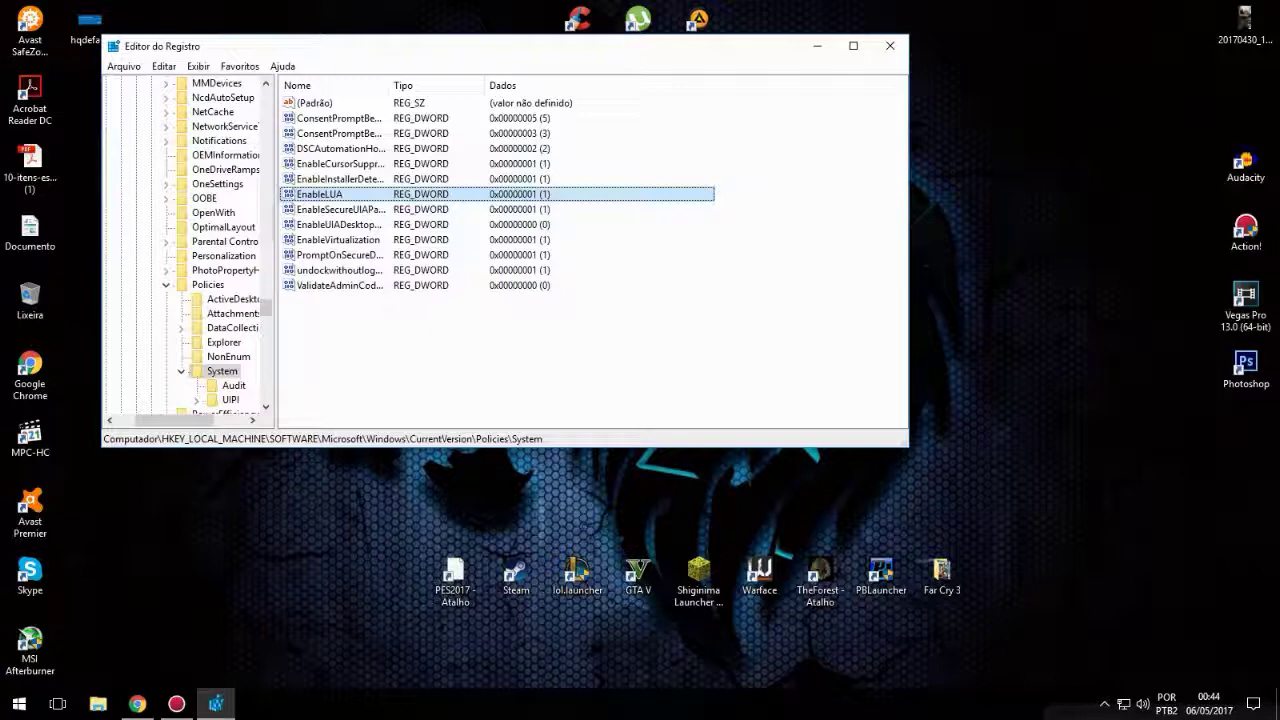
key(Return)
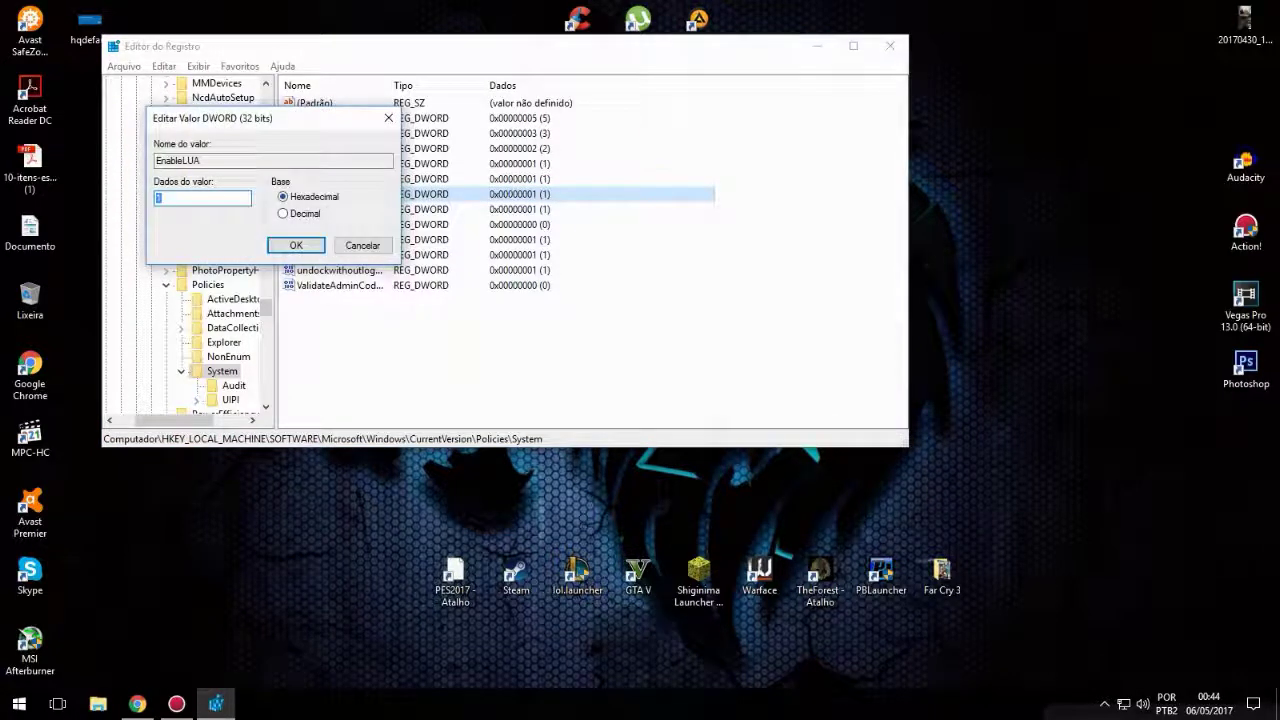
key(Escape)
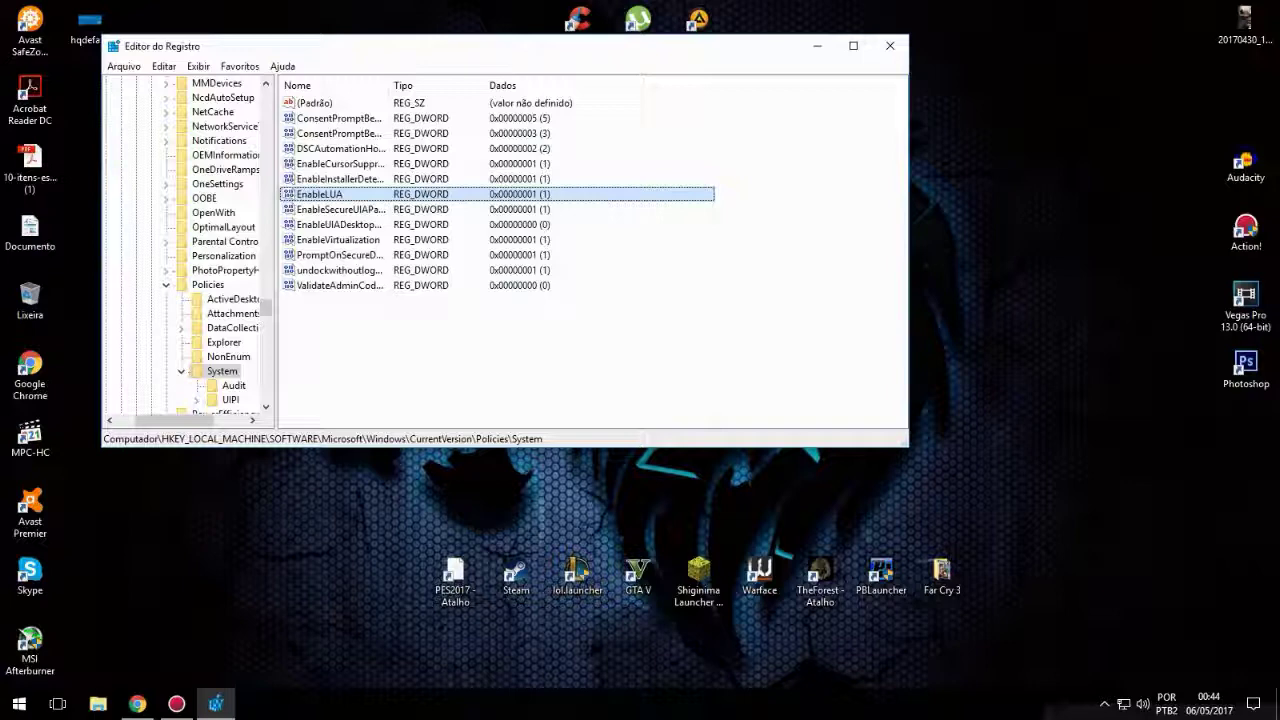
Create a new DWORD (32-bit) value in the System key under its default name, and permanently delete it
right_click(360, 301)
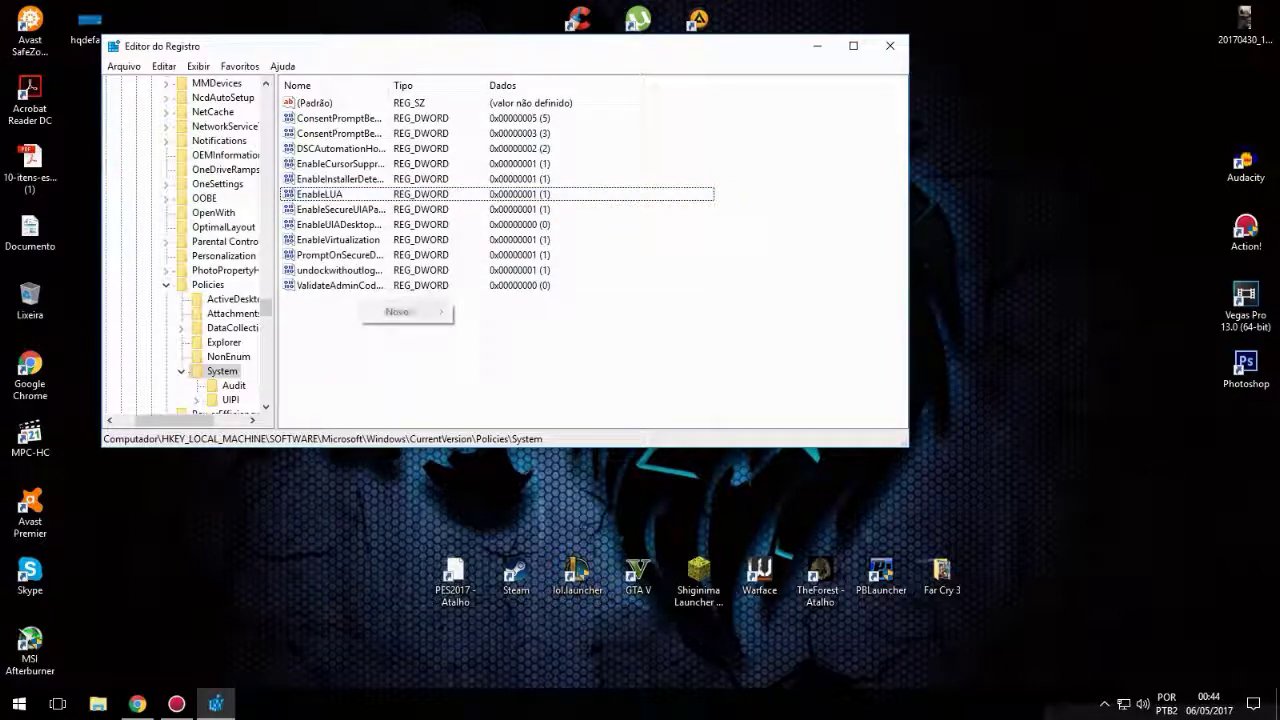
mouse_move(398, 312)
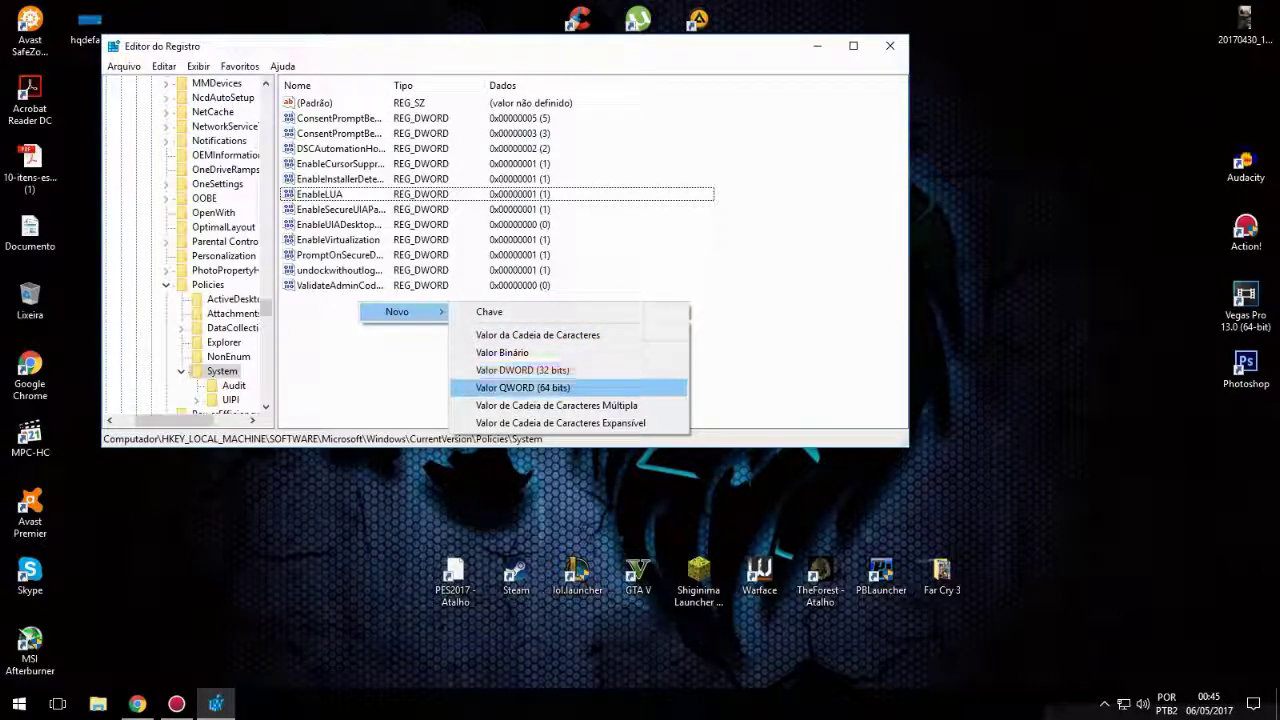
click(522, 370)
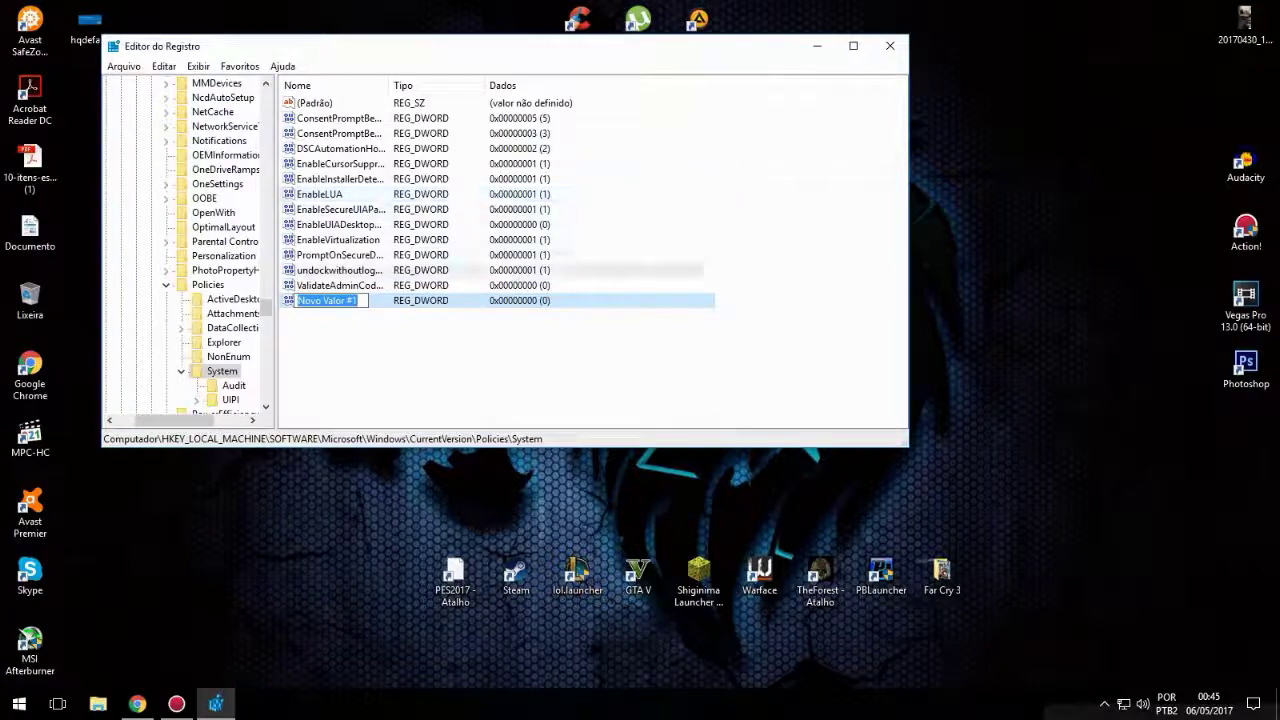
key(Return)
key(Return)
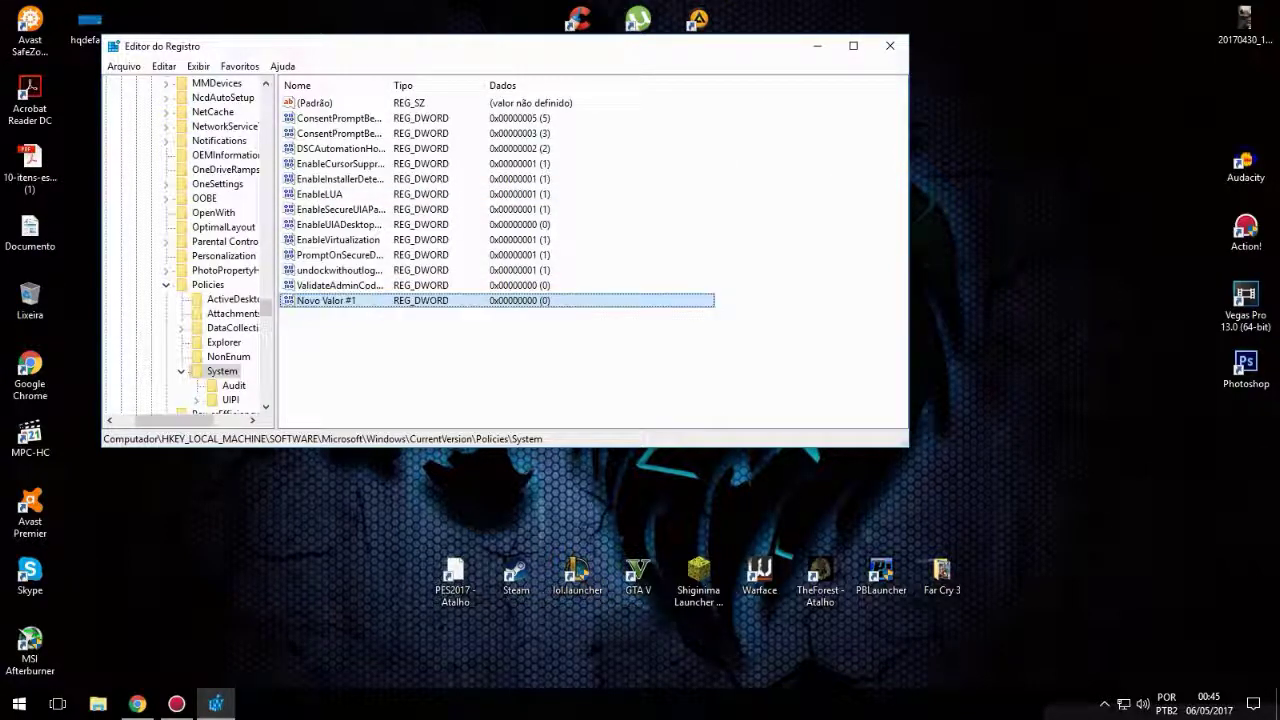
key(Delete)
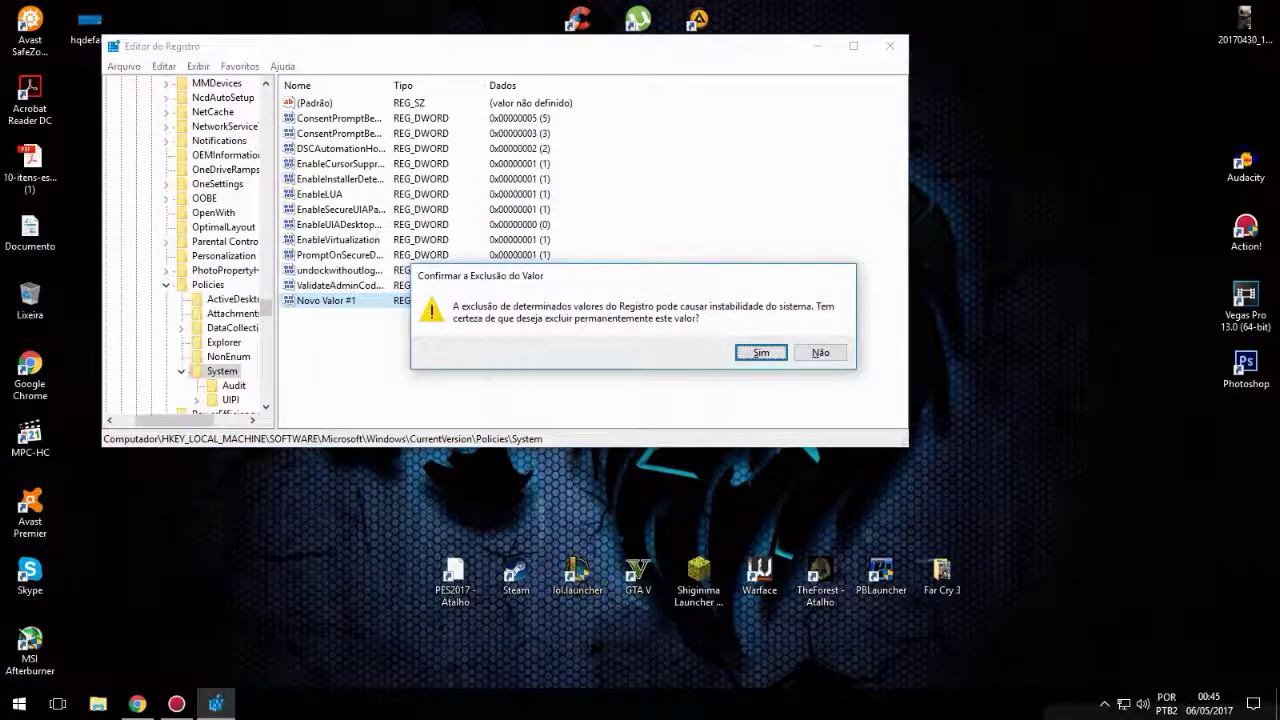
key(Return)
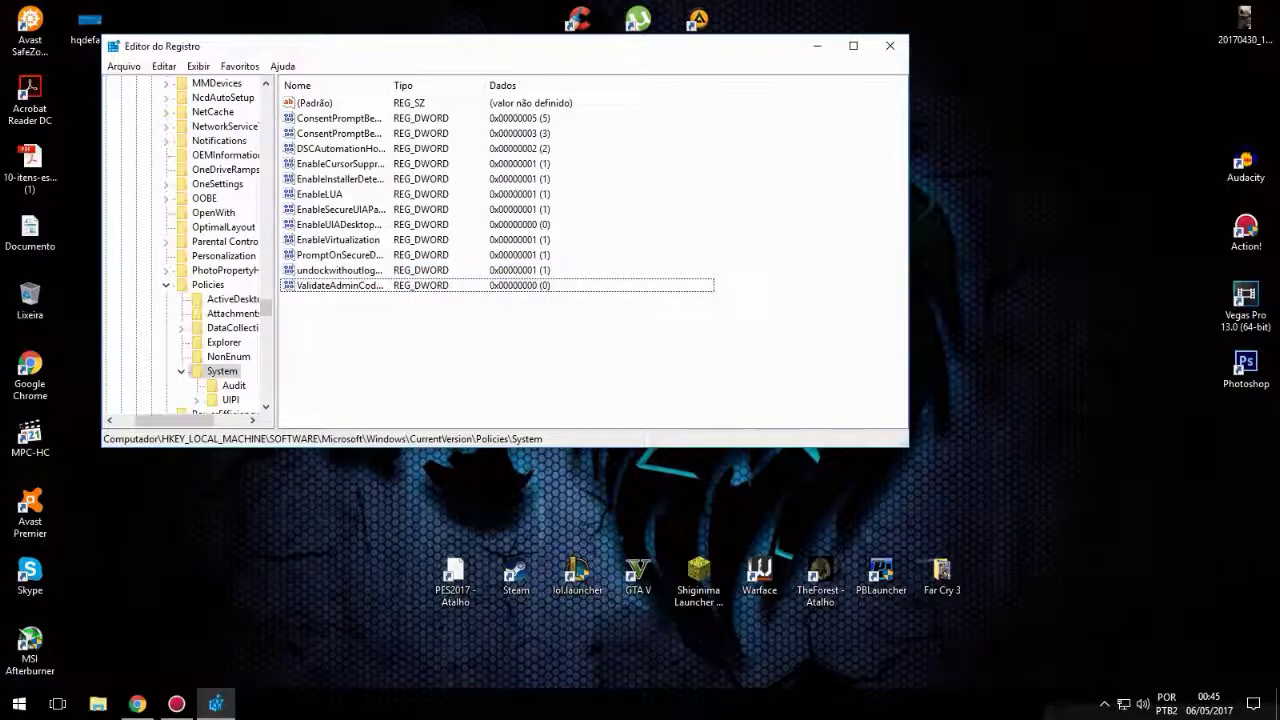
Close the Registry Editor
click(889, 45)
right_click(254, 240)
click(300, 308)
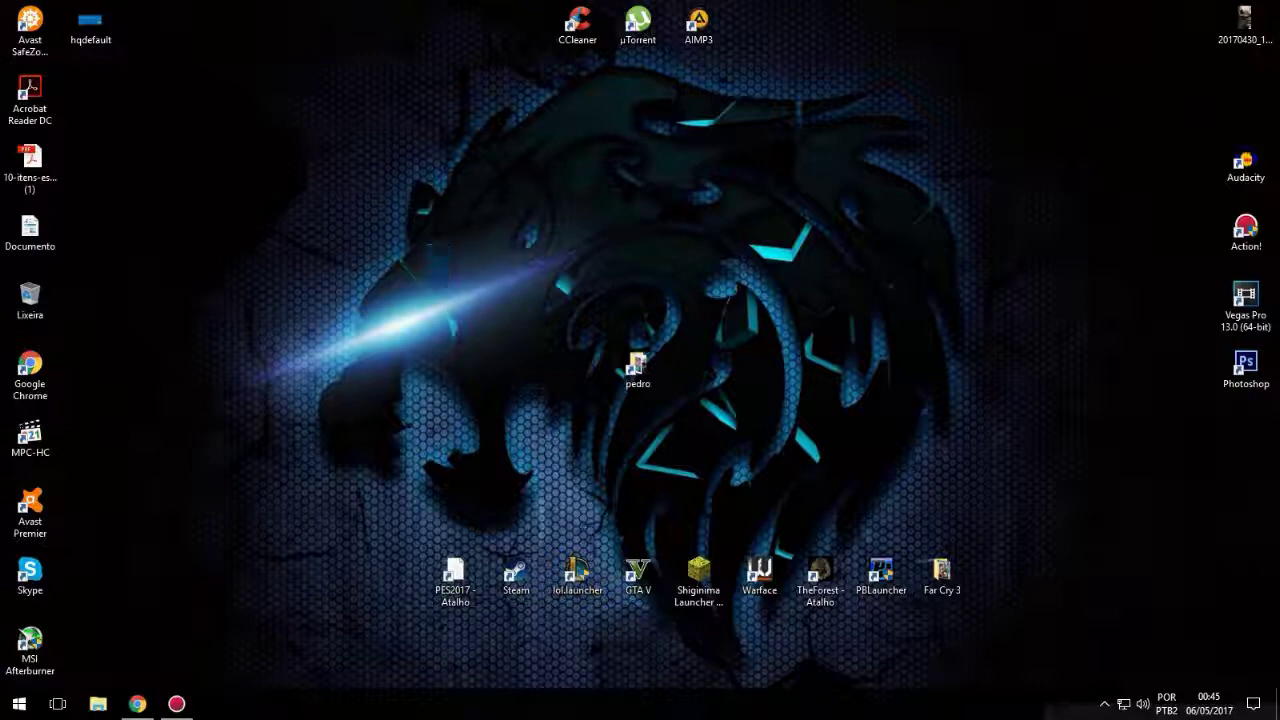
drag(112, 104, 91, 28)
drag(306, 114, 762, 236)
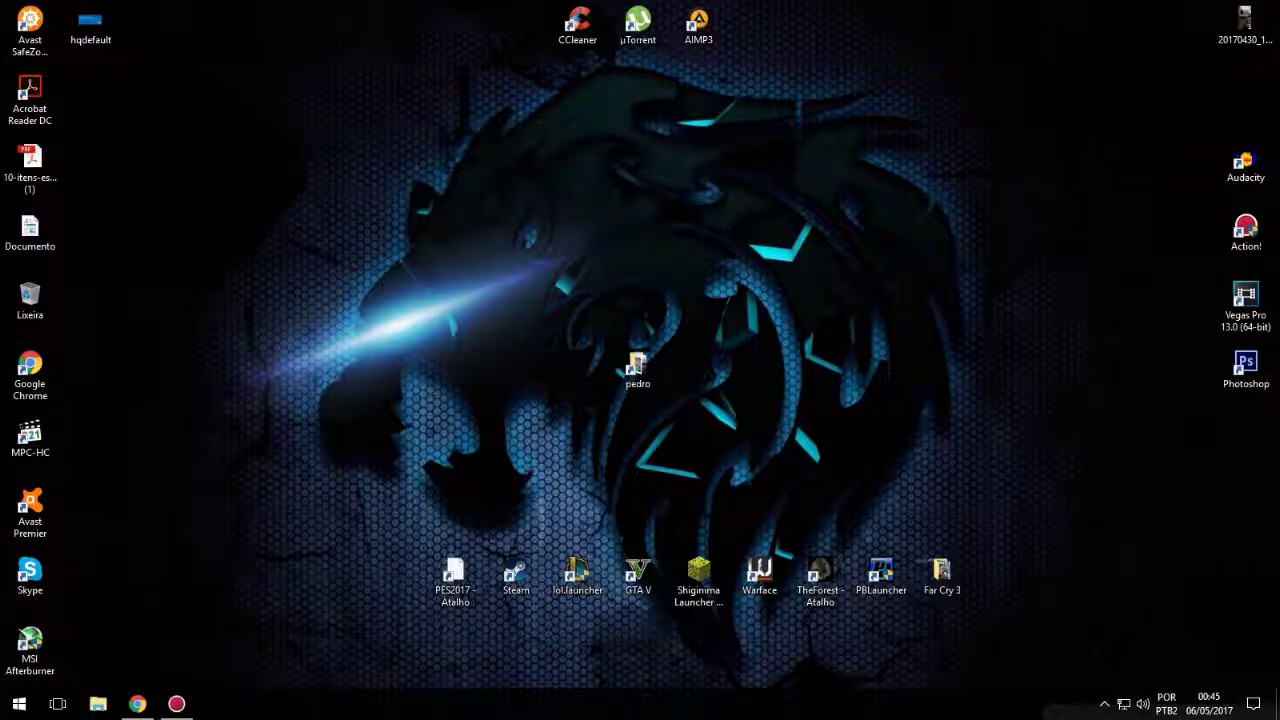